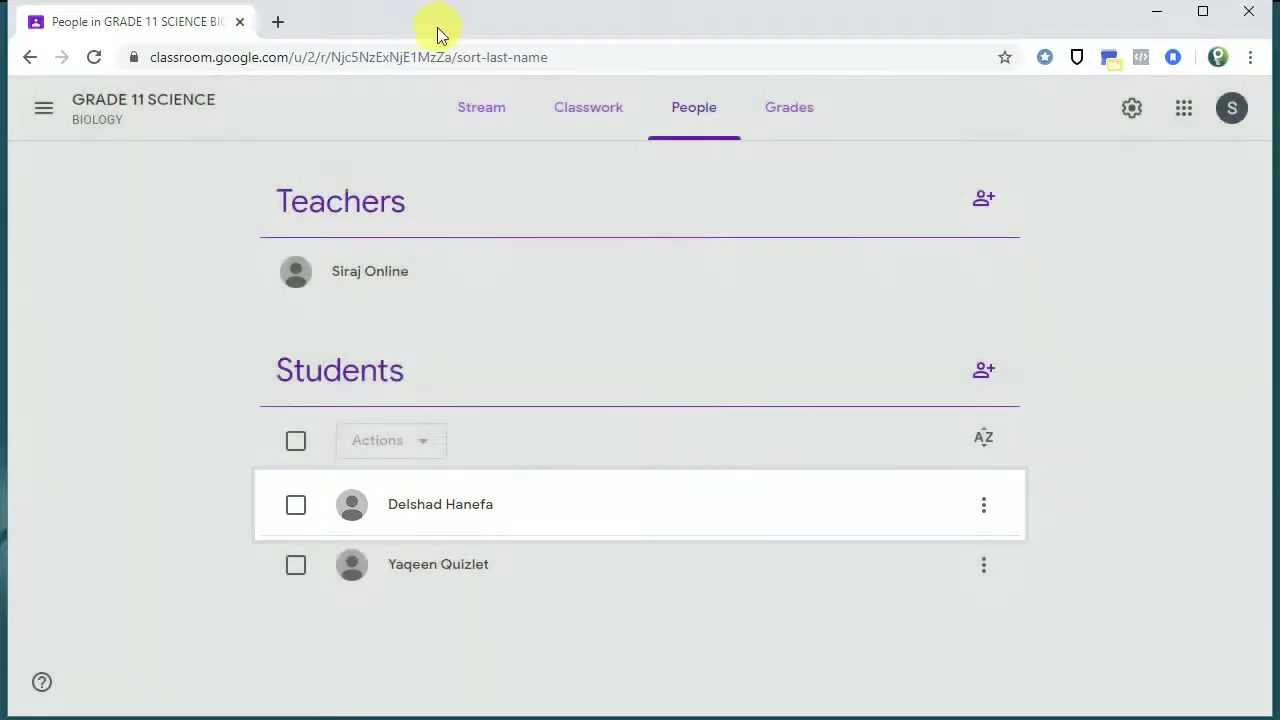
Step: Start a new announcement in the GRADE 11 SCIENCE class stream and dismiss the tip about planning posts
{"action": "left_click", "coordinate": [478, 107]}
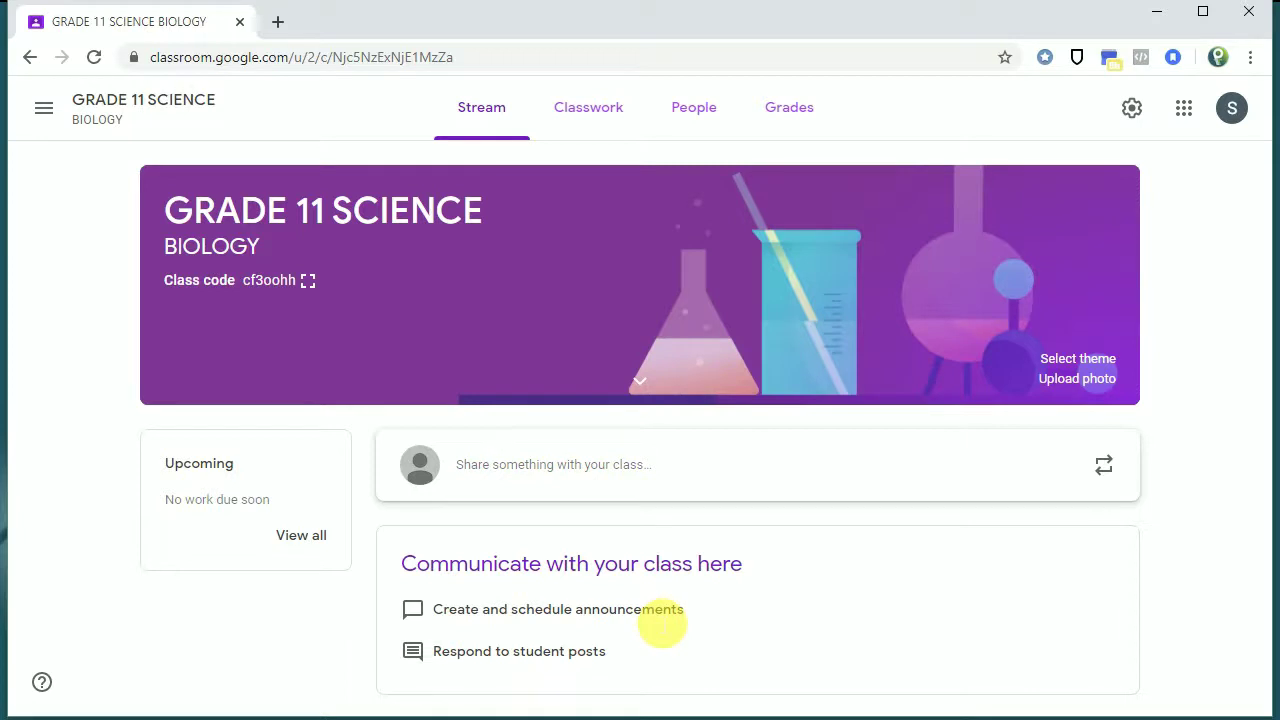
{"action": "left_click", "coordinate": [594, 466]}
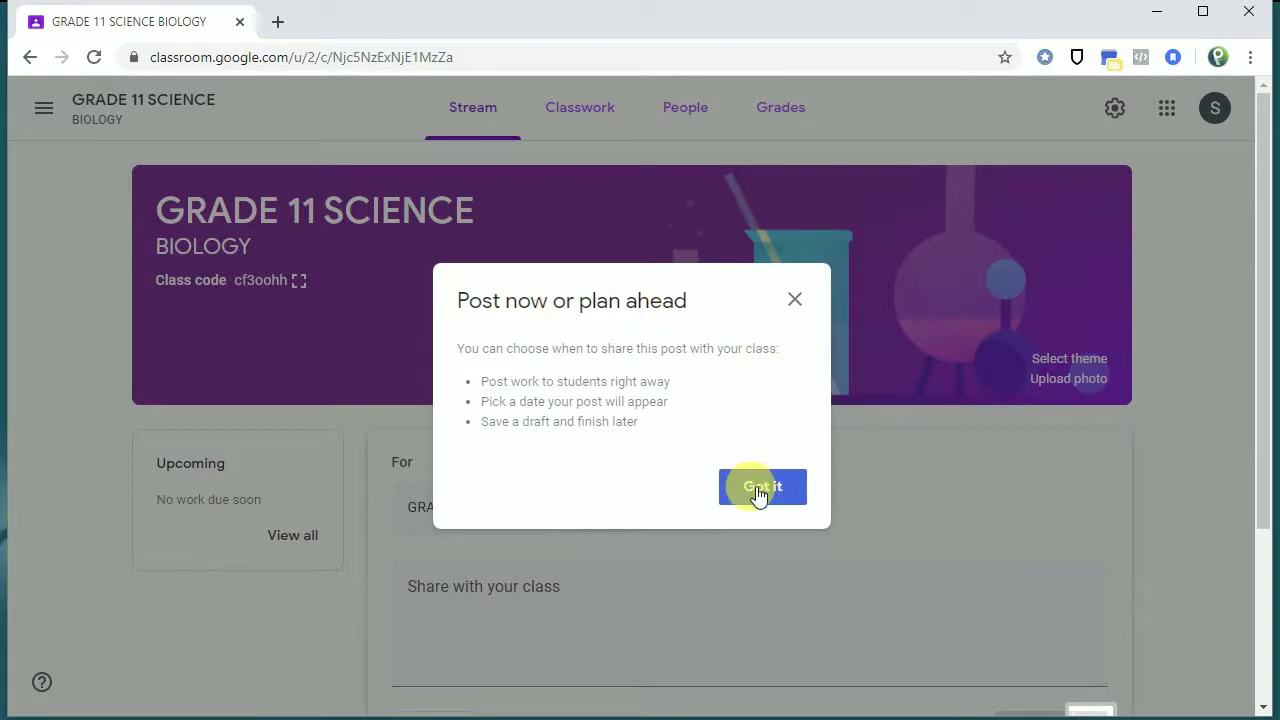
{"action": "left_click", "coordinate": [760, 485]}
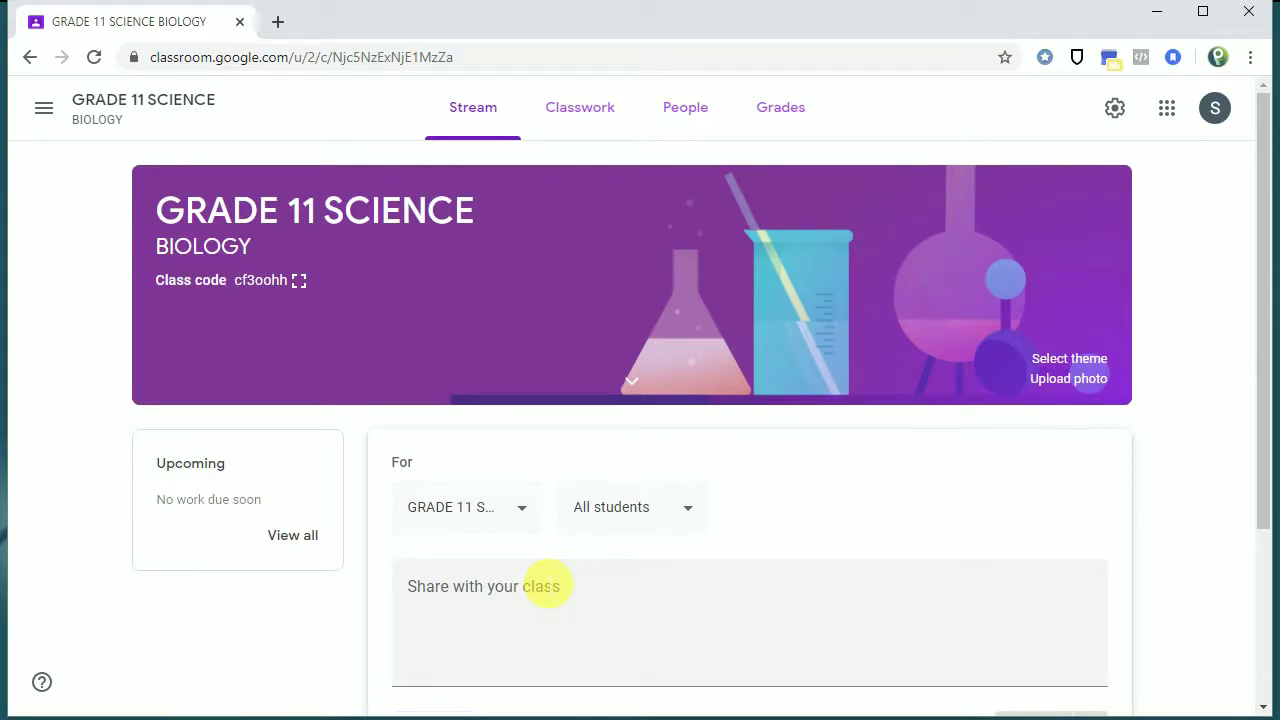
{"action": "scroll", "coordinate": [540, 590], "scroll_direction": "down", "scroll_amount": 2}
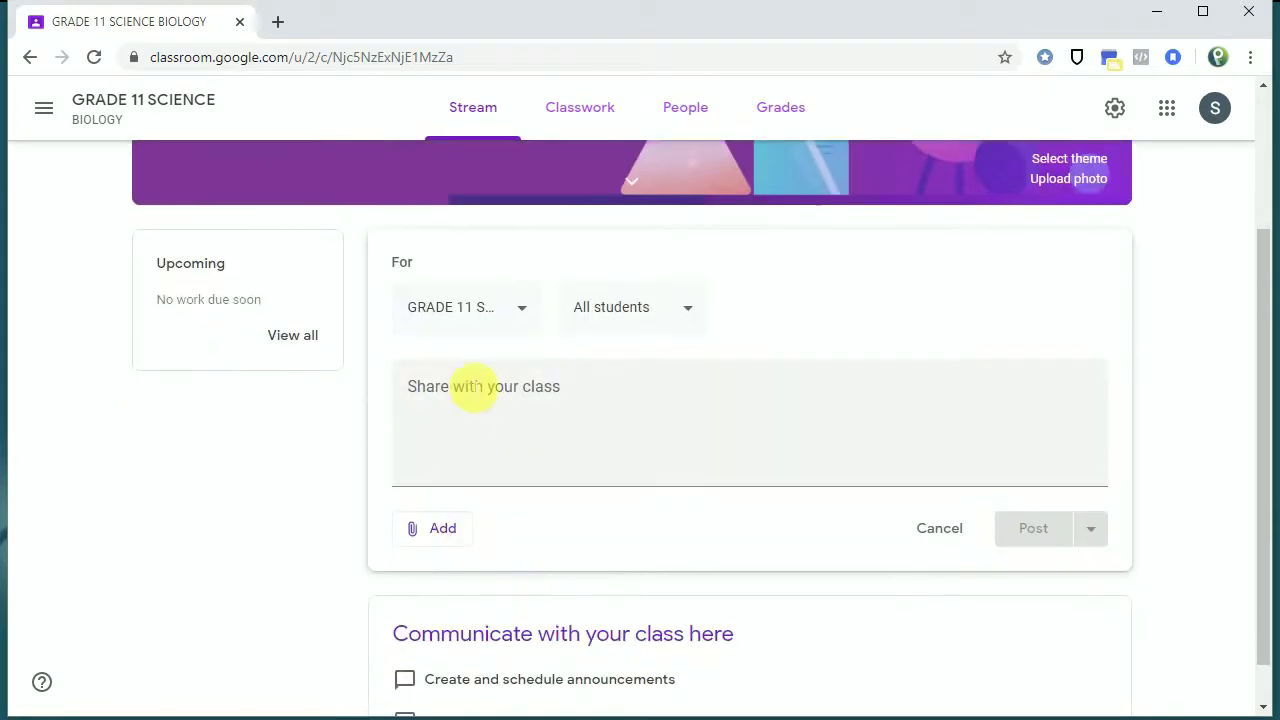
Step: Enter "TODAY'S LESSON IN VIDEO" as the first line of the announcement
{"action": "left_click", "coordinate": [498, 405]}
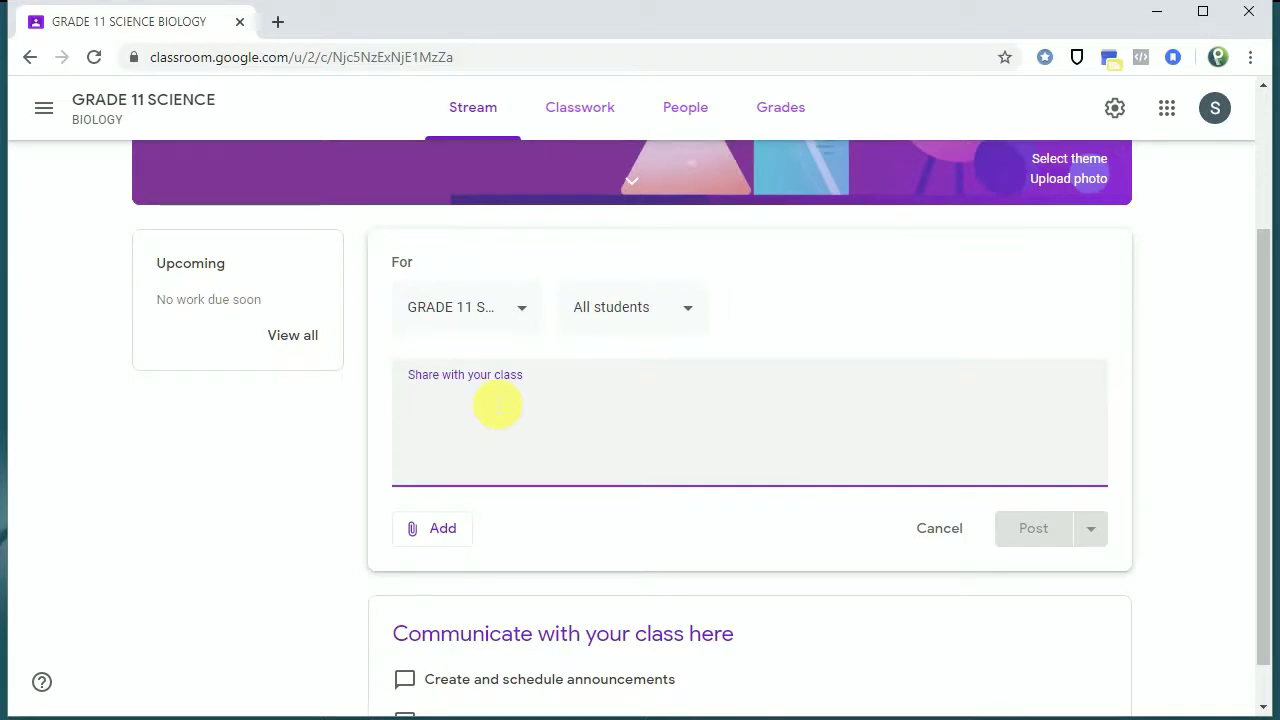
{"action": "type", "text": "TODAY"}
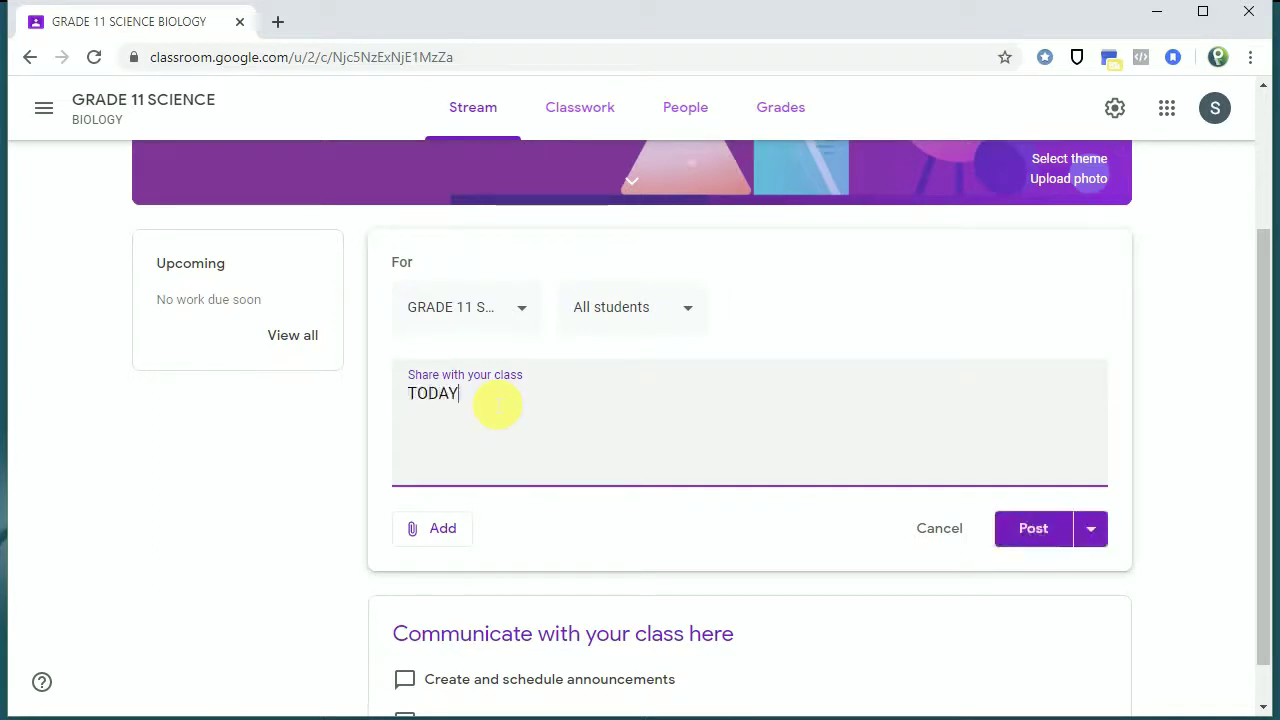
{"action": "type", "text": "S LESSON IN VIDEO"}
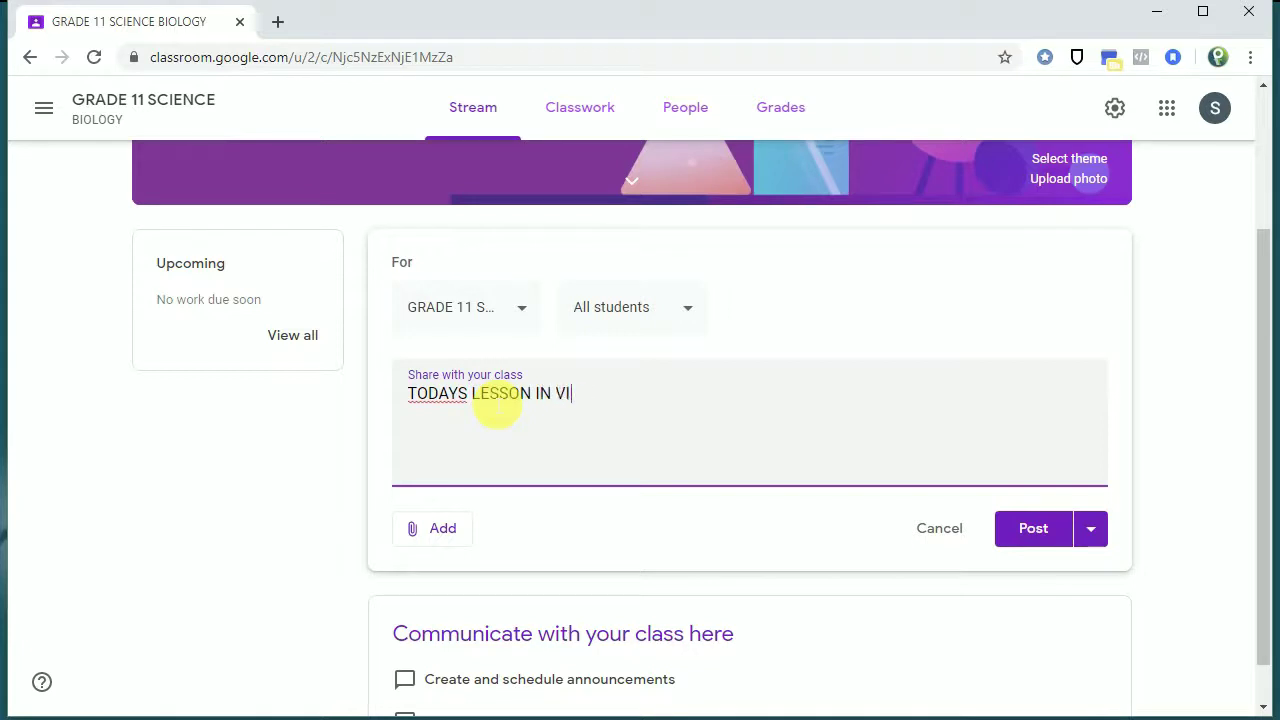
{"action": "left_click", "coordinate": [459, 394]}
{"action": "type", "text": "'"}
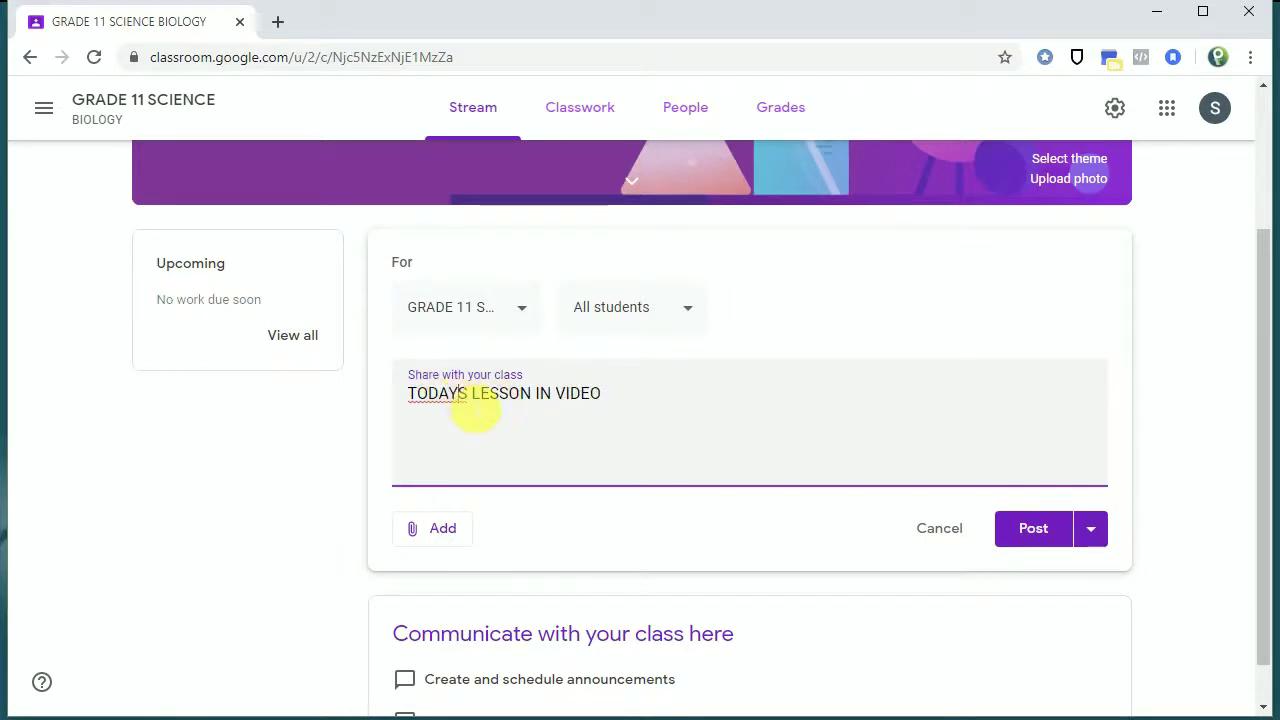
{"action": "type", "text": "'"}
{"action": "left_click", "coordinate": [668, 407]}
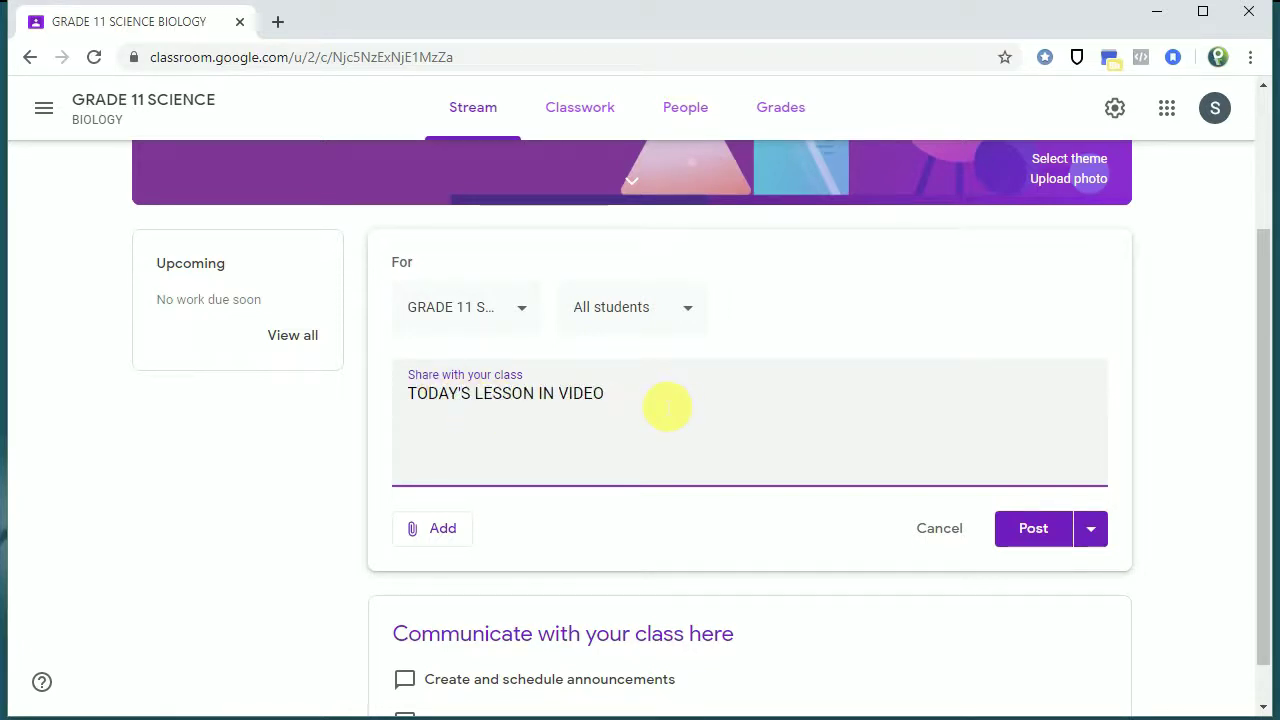
Step: End the first line with a comma and add a second line reading "Dear class please have good look at it, and prepare yourself."
{"action": "type", "text": ", Dear c"}
{"action": "type", "text": "lass"}
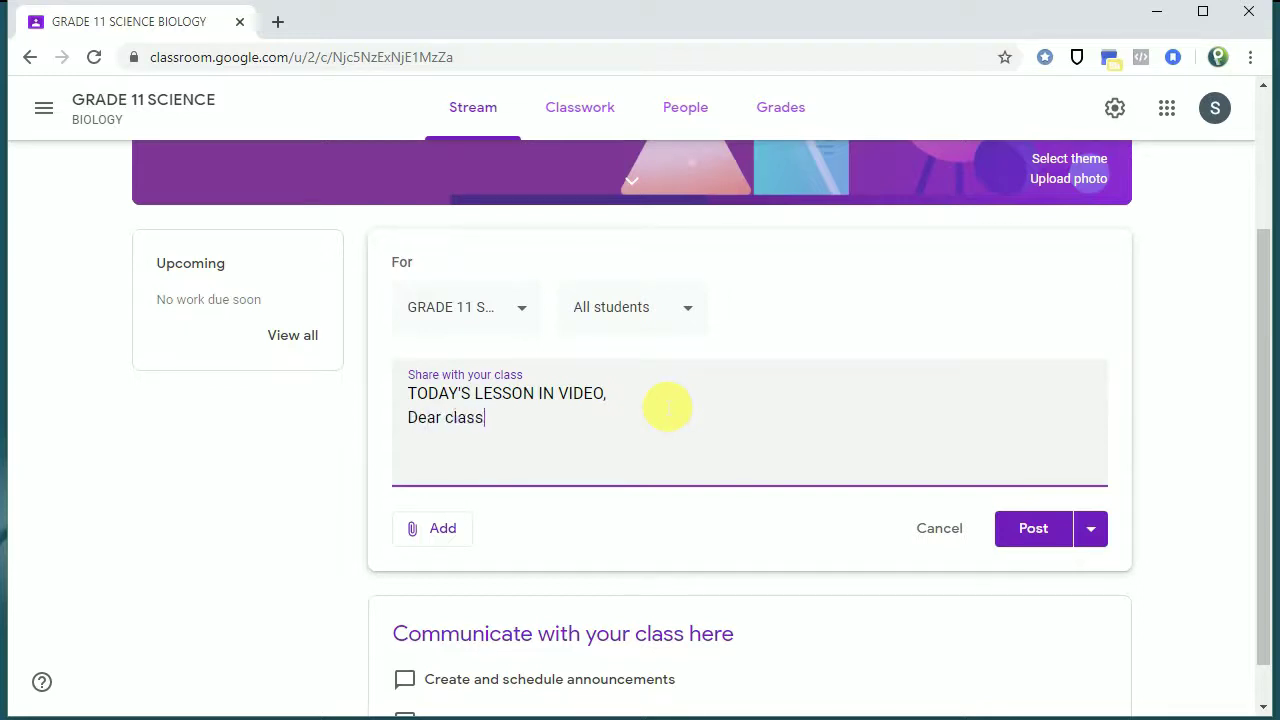
{"action": "type", "text": " please have good look at it, and prepa"}
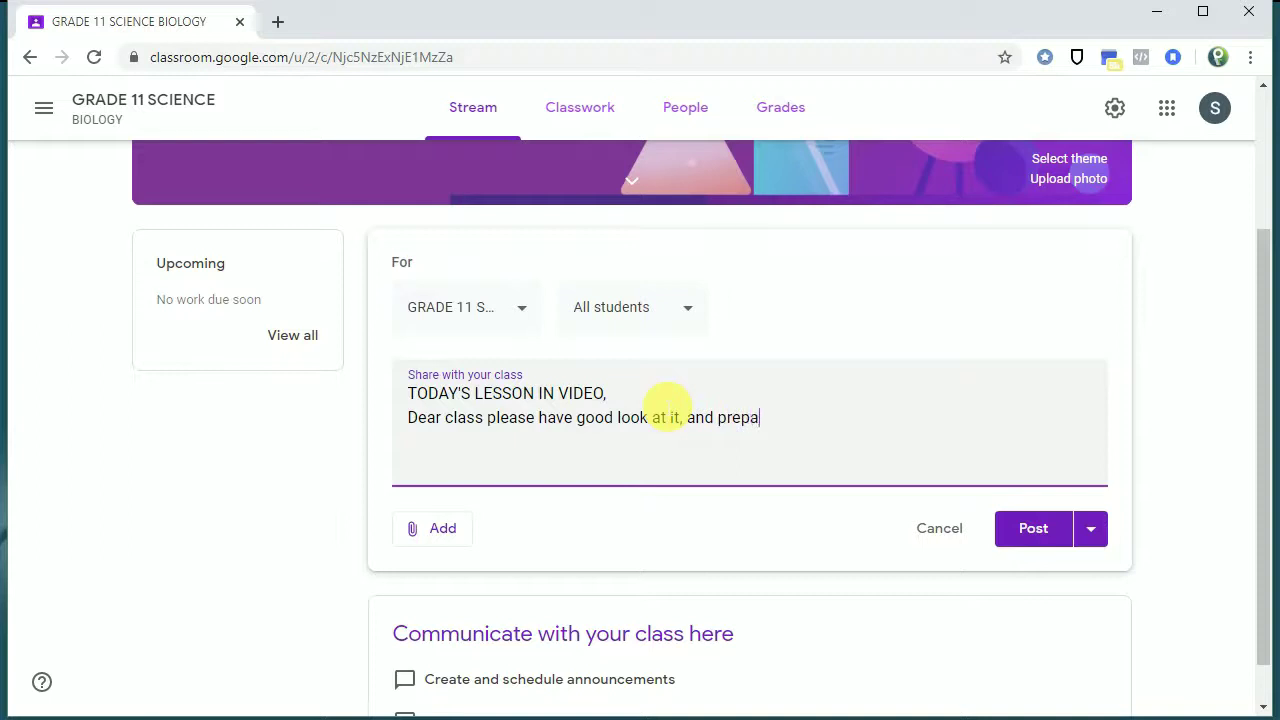
{"action": "type", "text": "yourself."}
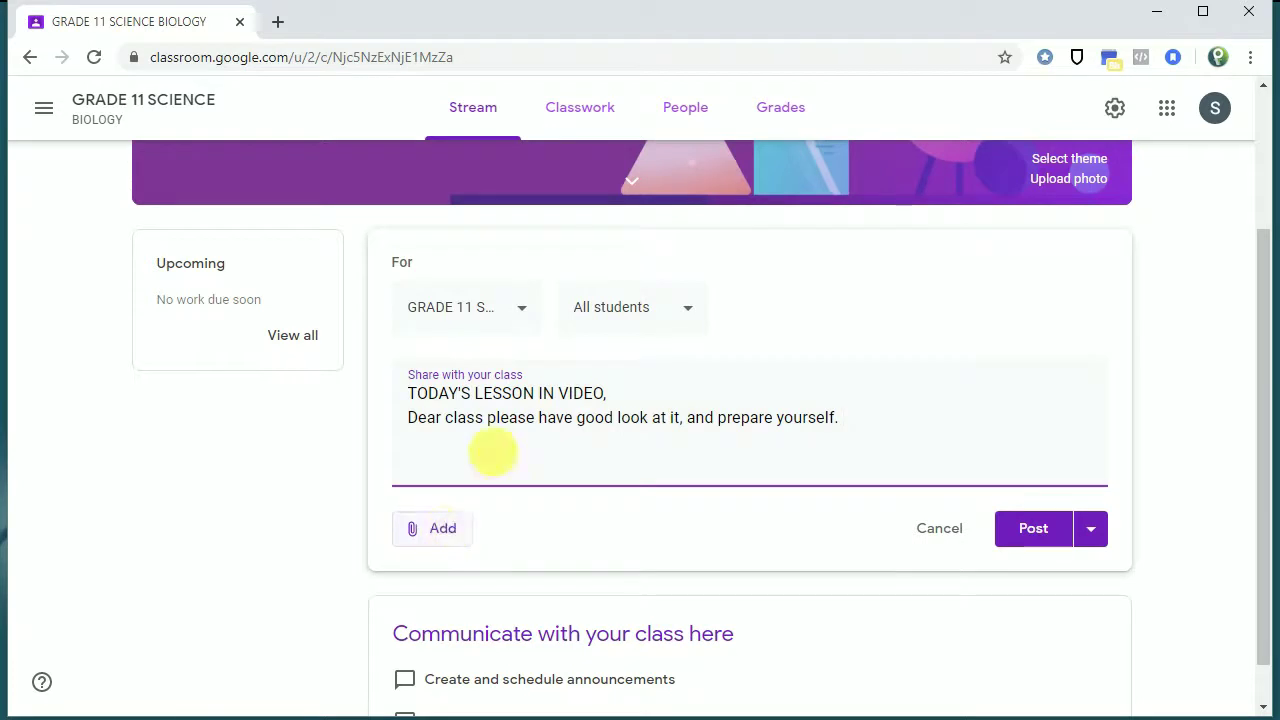
Step: Examine which classes and students the announcement can be addressed to, leaving the selection as it is
{"action": "left_click", "coordinate": [514, 318]}
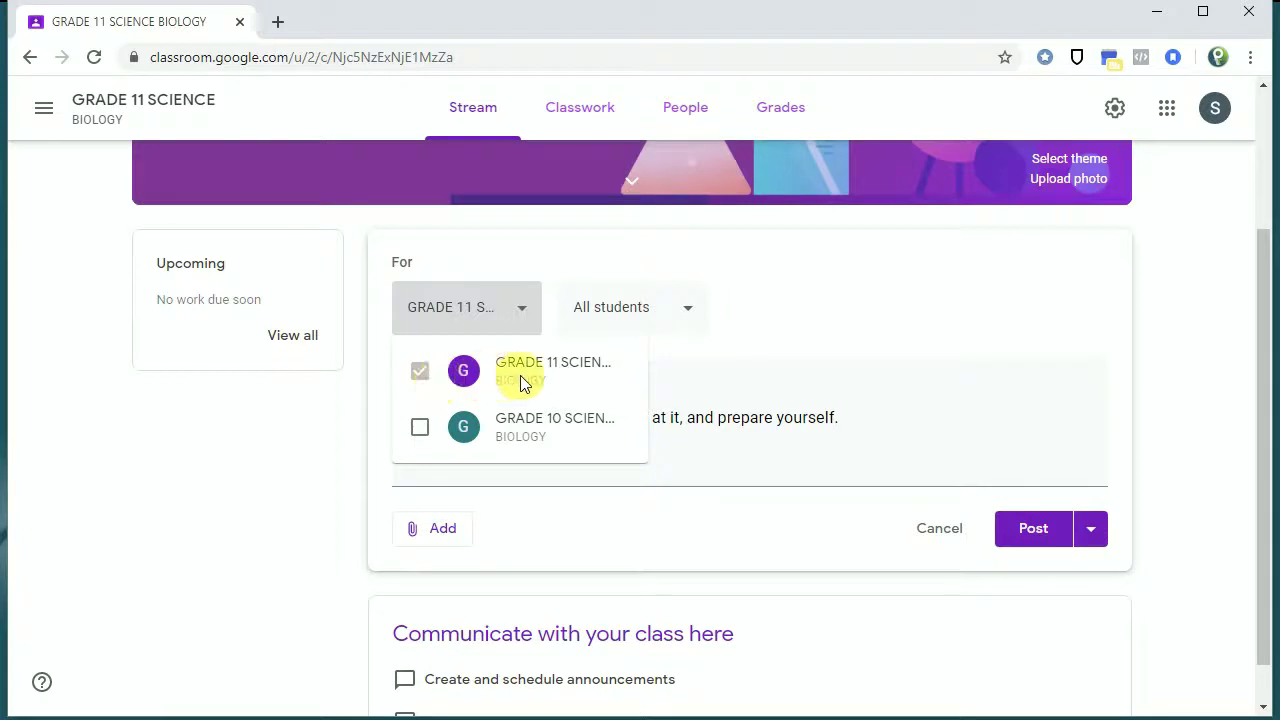
{"action": "left_click", "coordinate": [684, 315]}
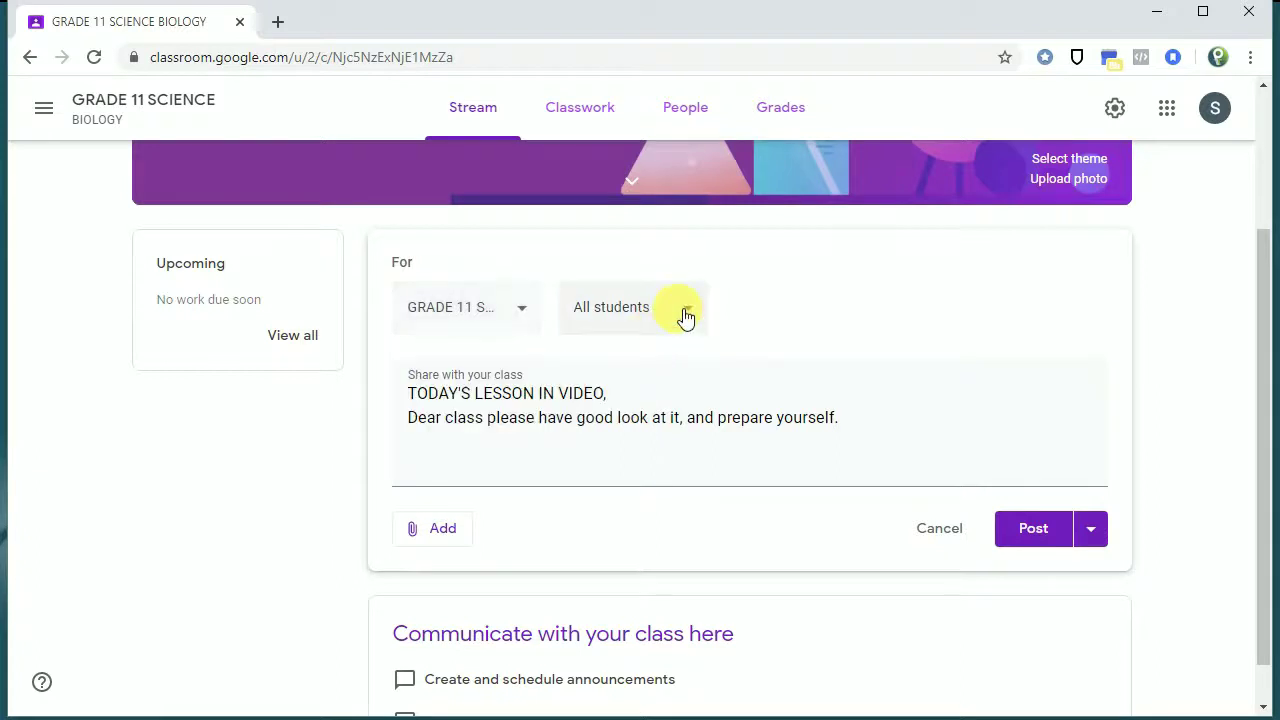
{"action": "left_click", "coordinate": [684, 315]}
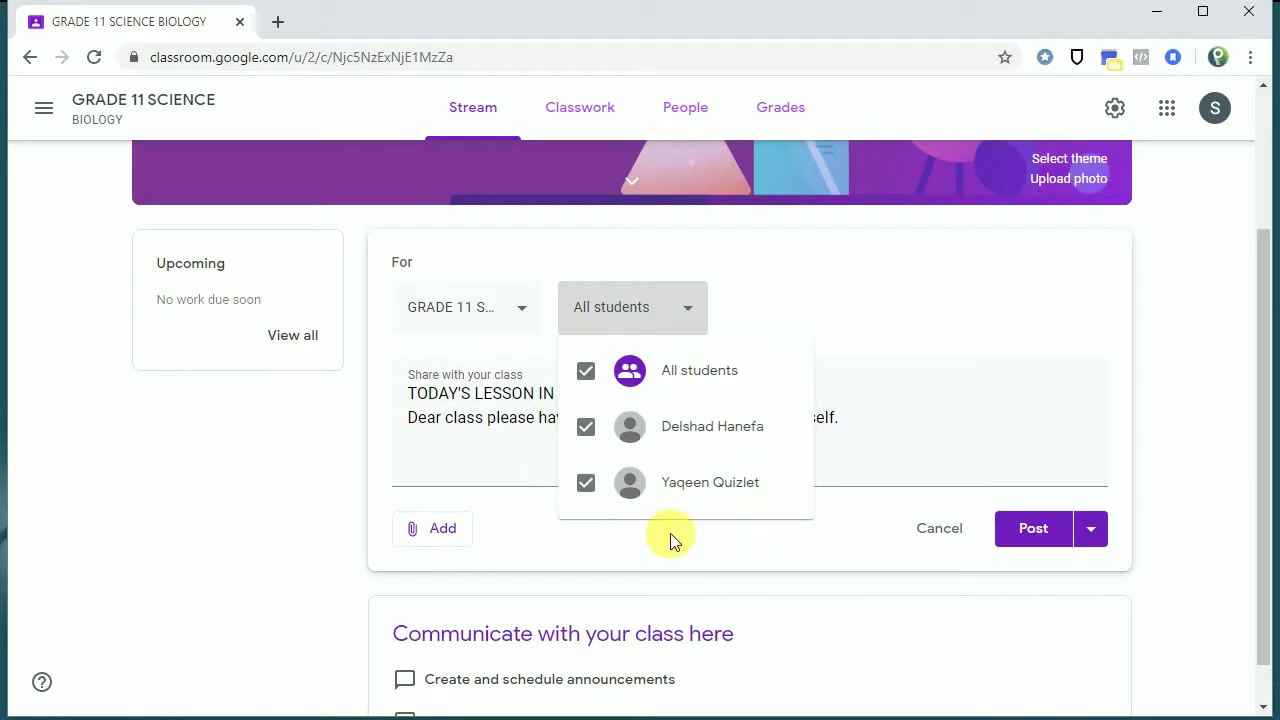
{"action": "left_click", "coordinate": [877, 314]}
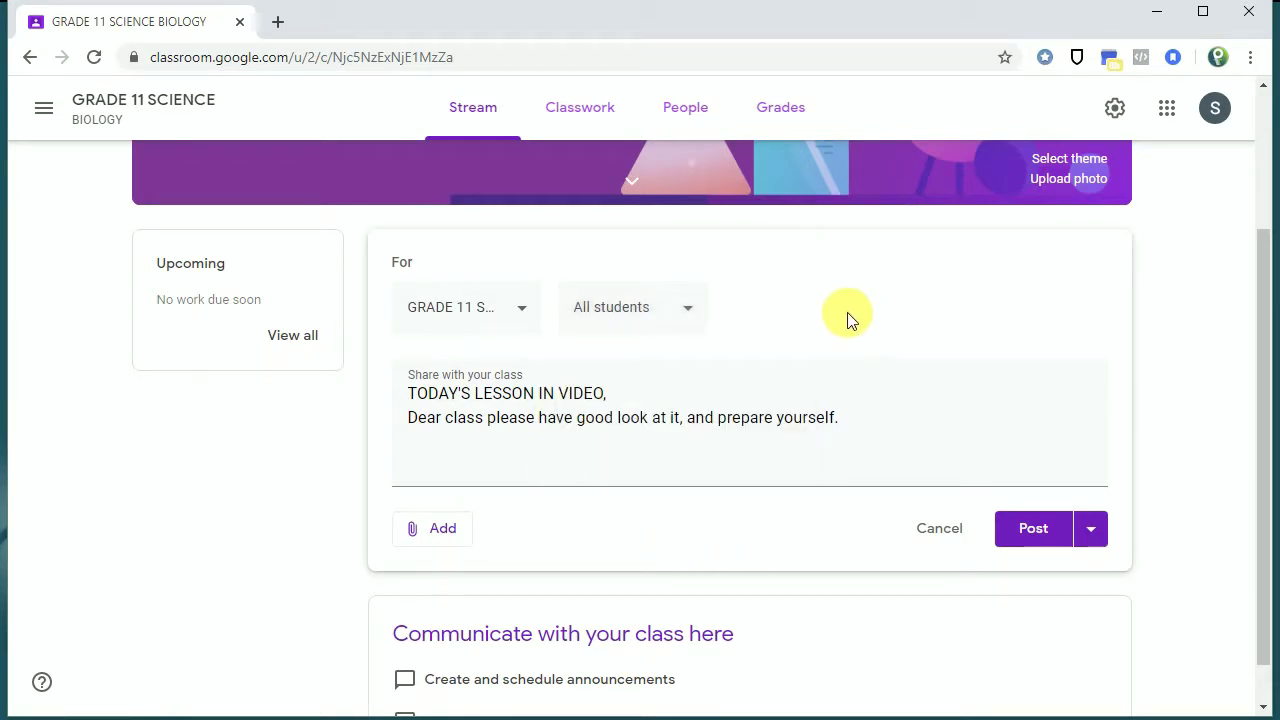
{"action": "left_click", "coordinate": [692, 314]}
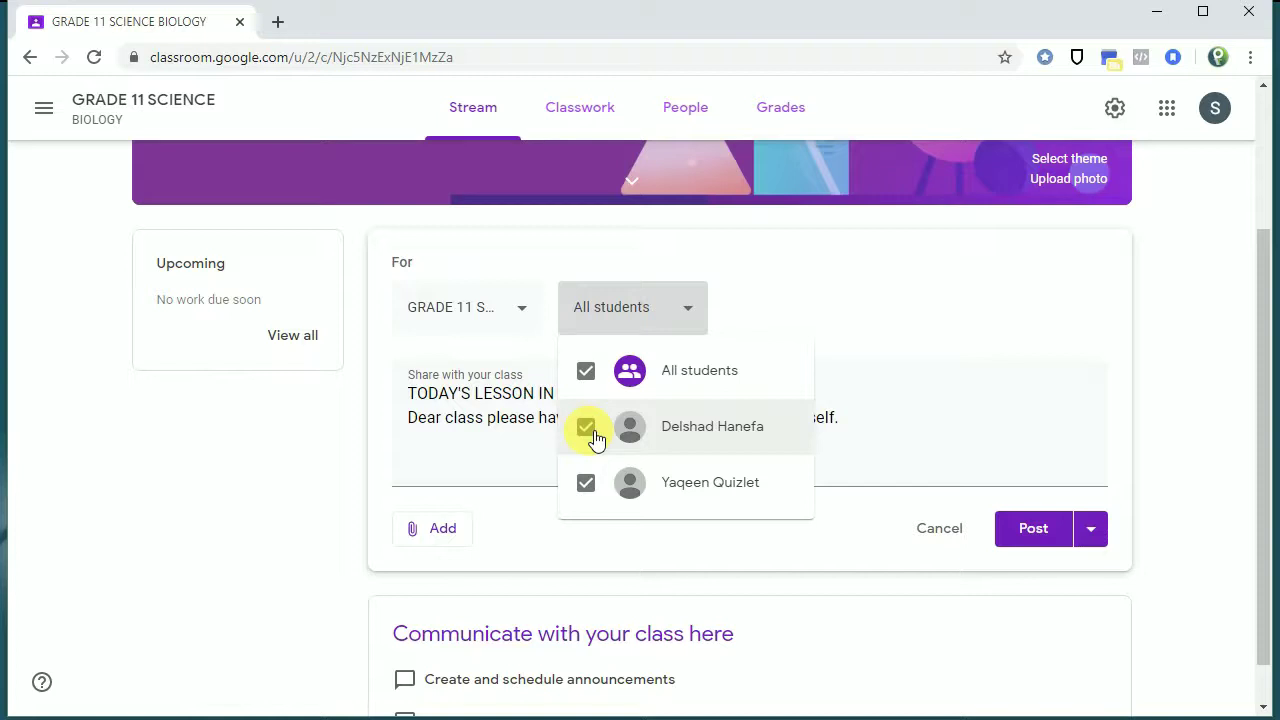
{"action": "left_click", "coordinate": [886, 378]}
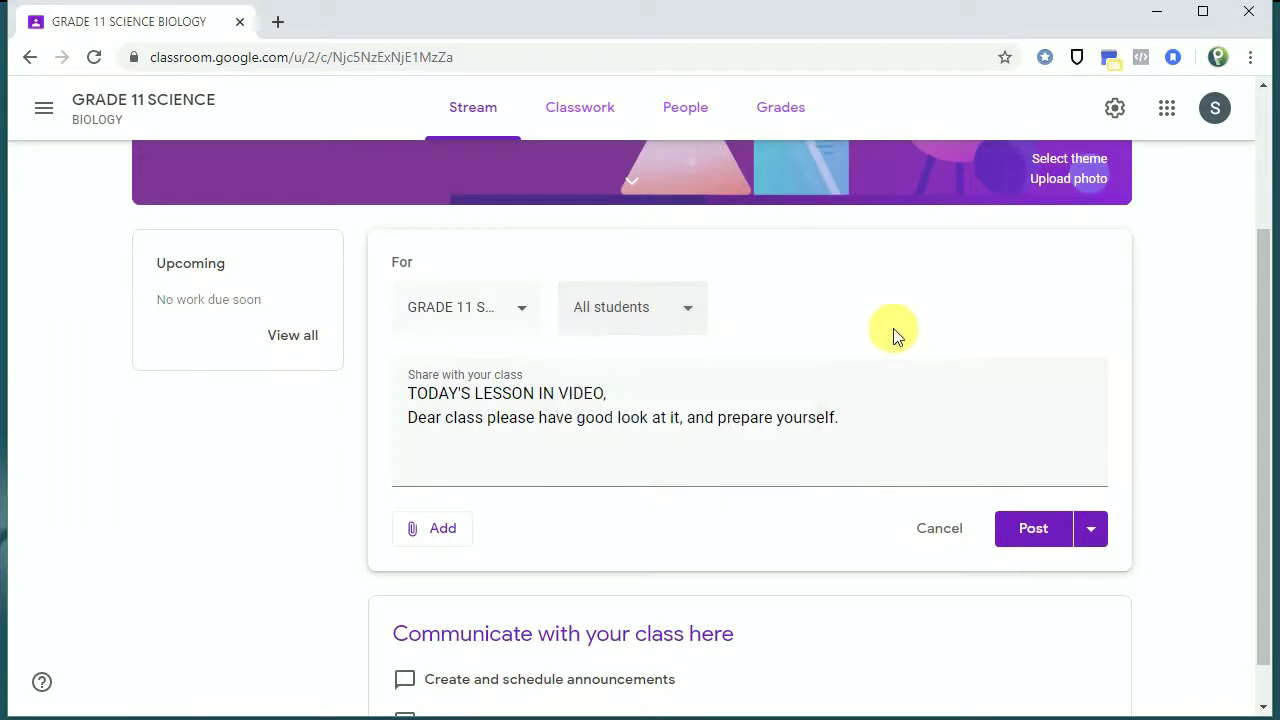
Step: Attach the recent Google Drive file 15 NC DISEASES.pptx to the announcement
{"action": "left_click", "coordinate": [458, 538]}
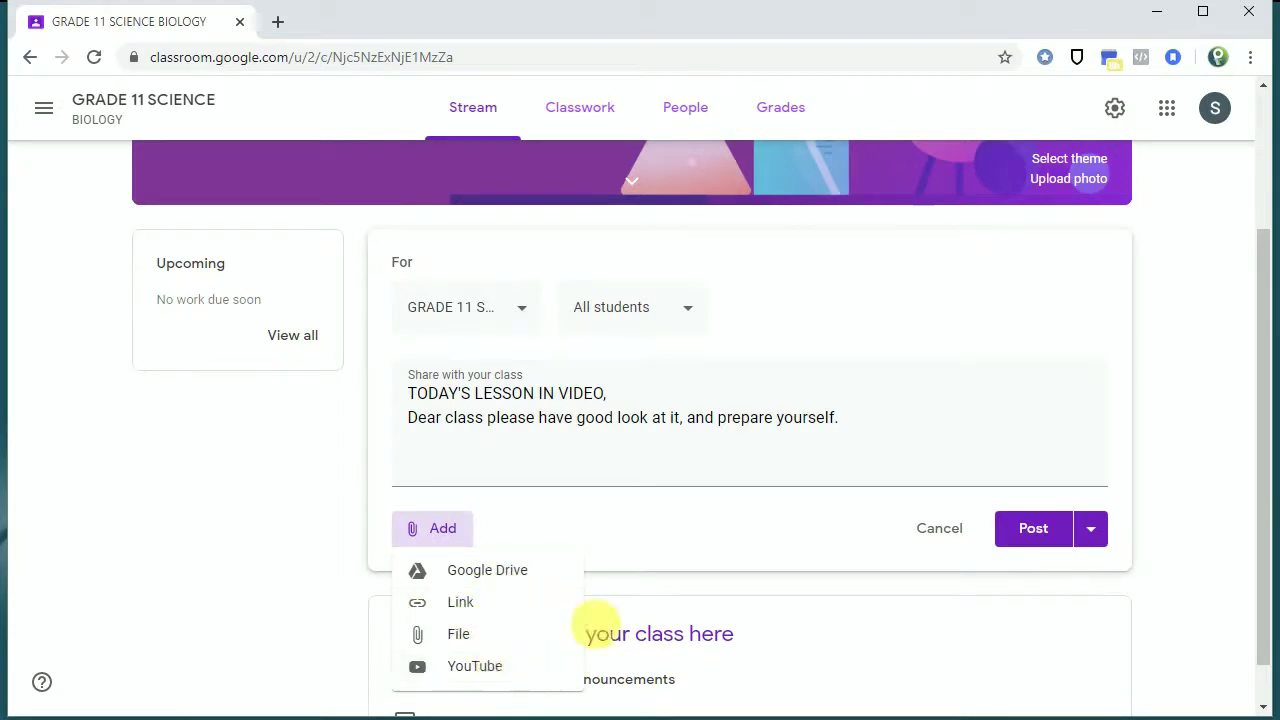
{"action": "left_click", "coordinate": [505, 582]}
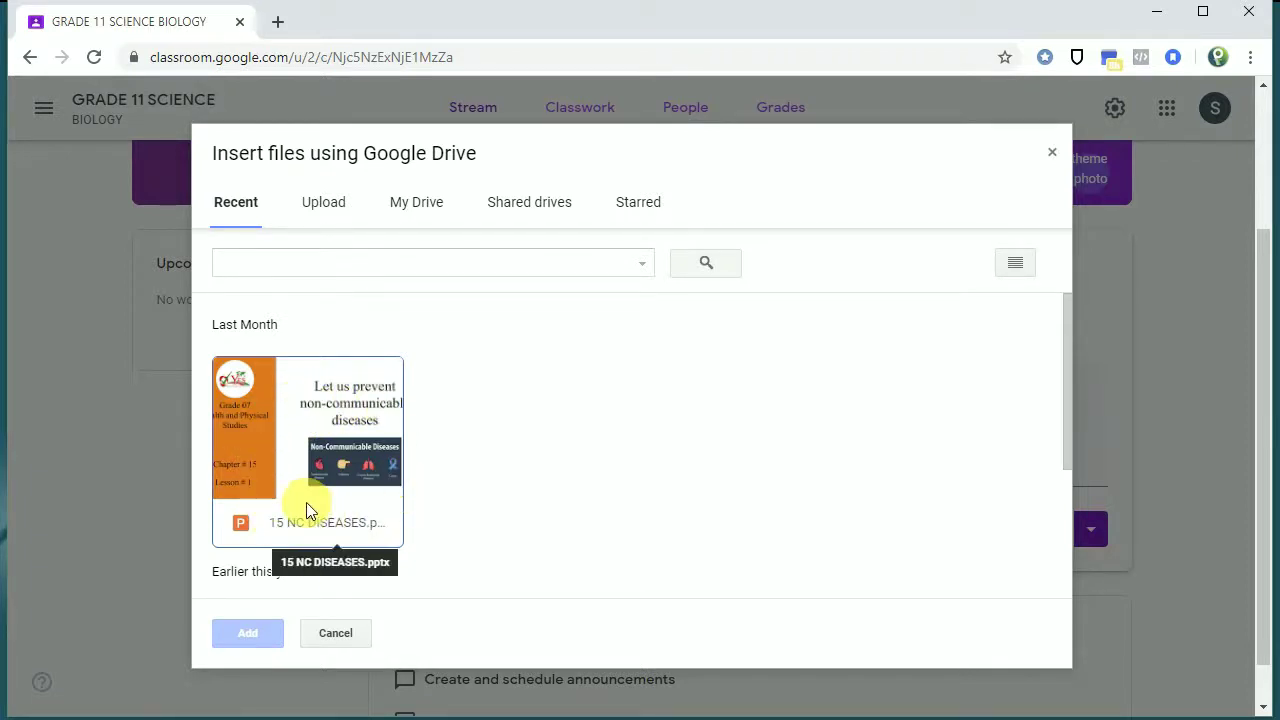
{"action": "left_click", "coordinate": [327, 430]}
{"action": "left_click", "coordinate": [250, 633]}
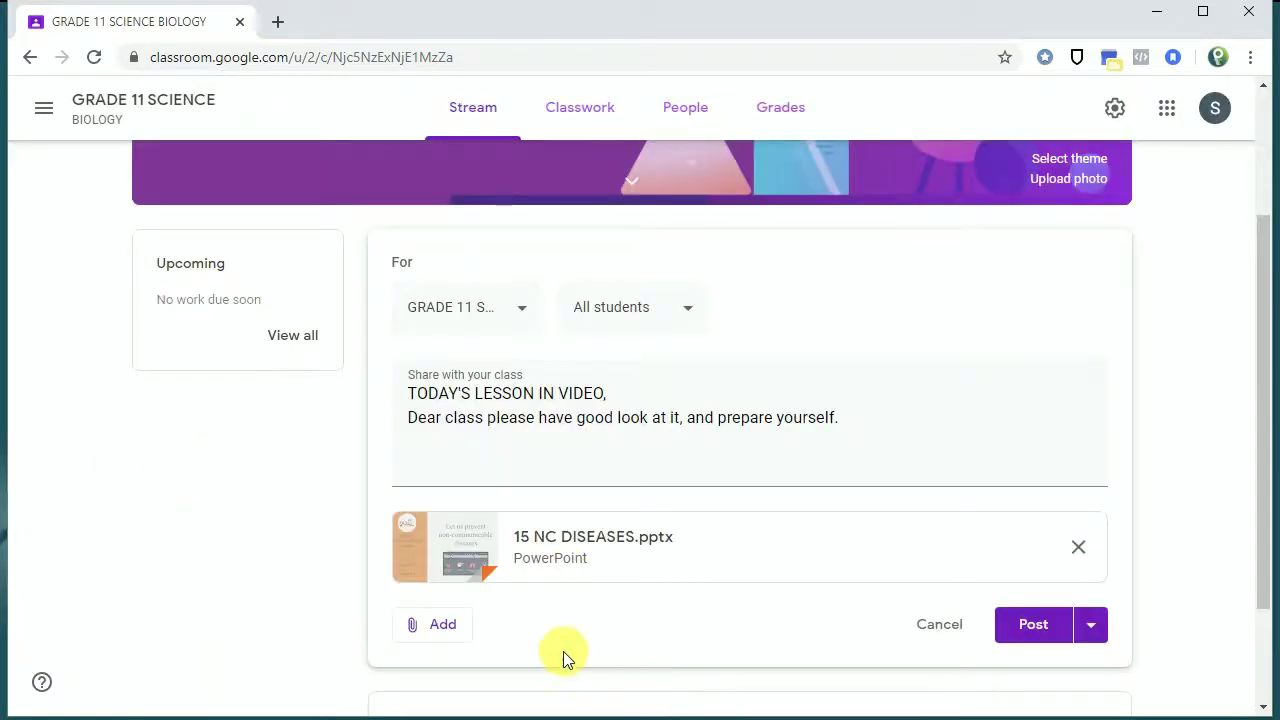
{"action": "left_click", "coordinate": [446, 625]}
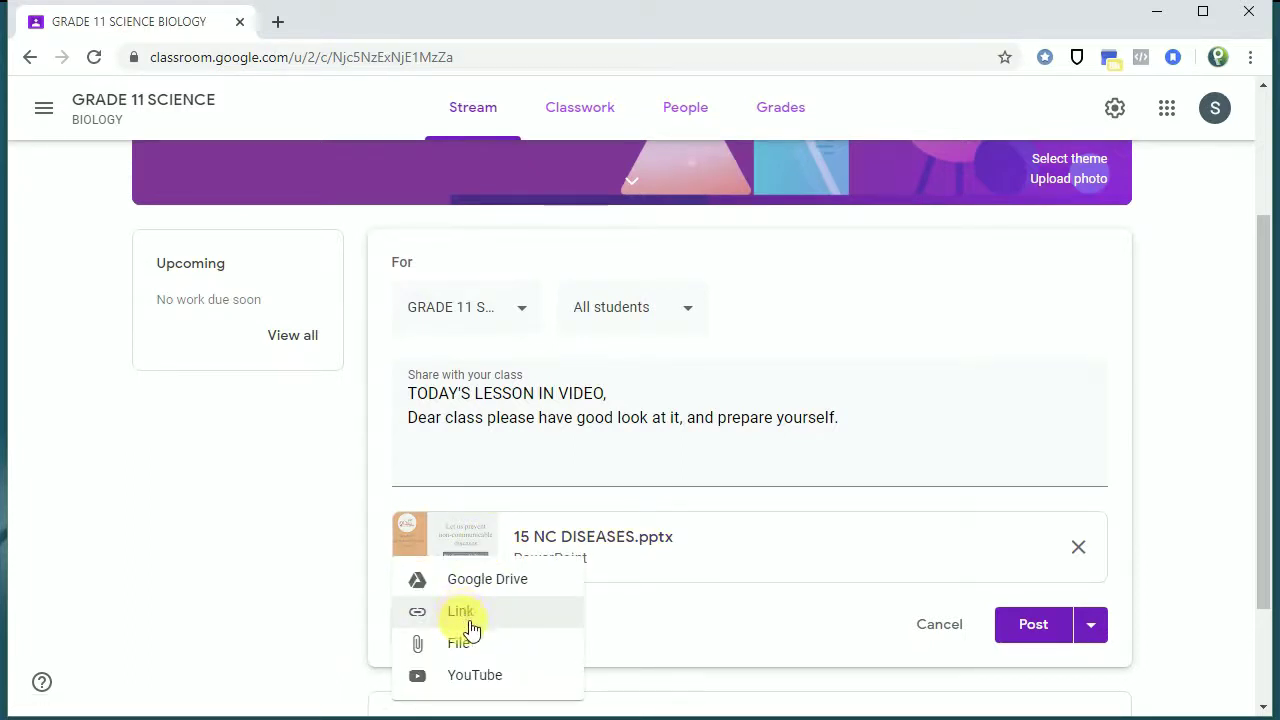
{"action": "left_click", "coordinate": [560, 620]}
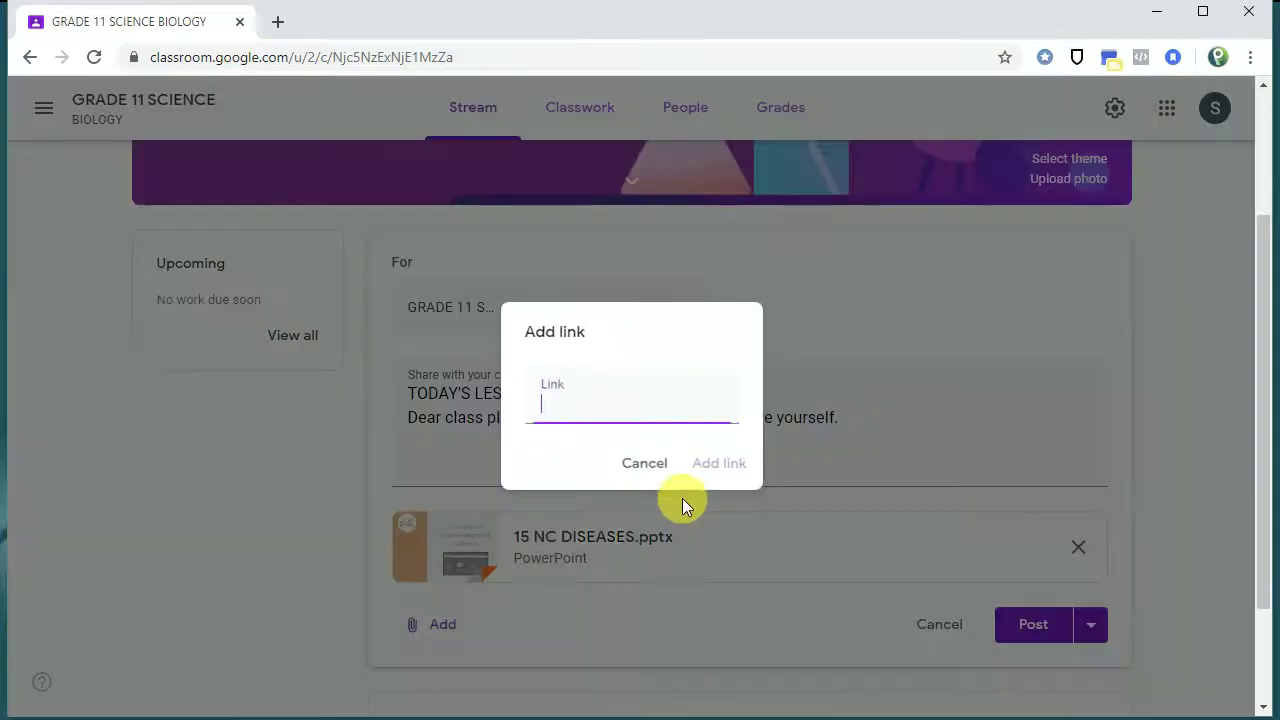
{"action": "left_click", "coordinate": [645, 463]}
Step: Search Google for "plant cells" in a new browser tab
{"action": "left_click", "coordinate": [278, 21]}
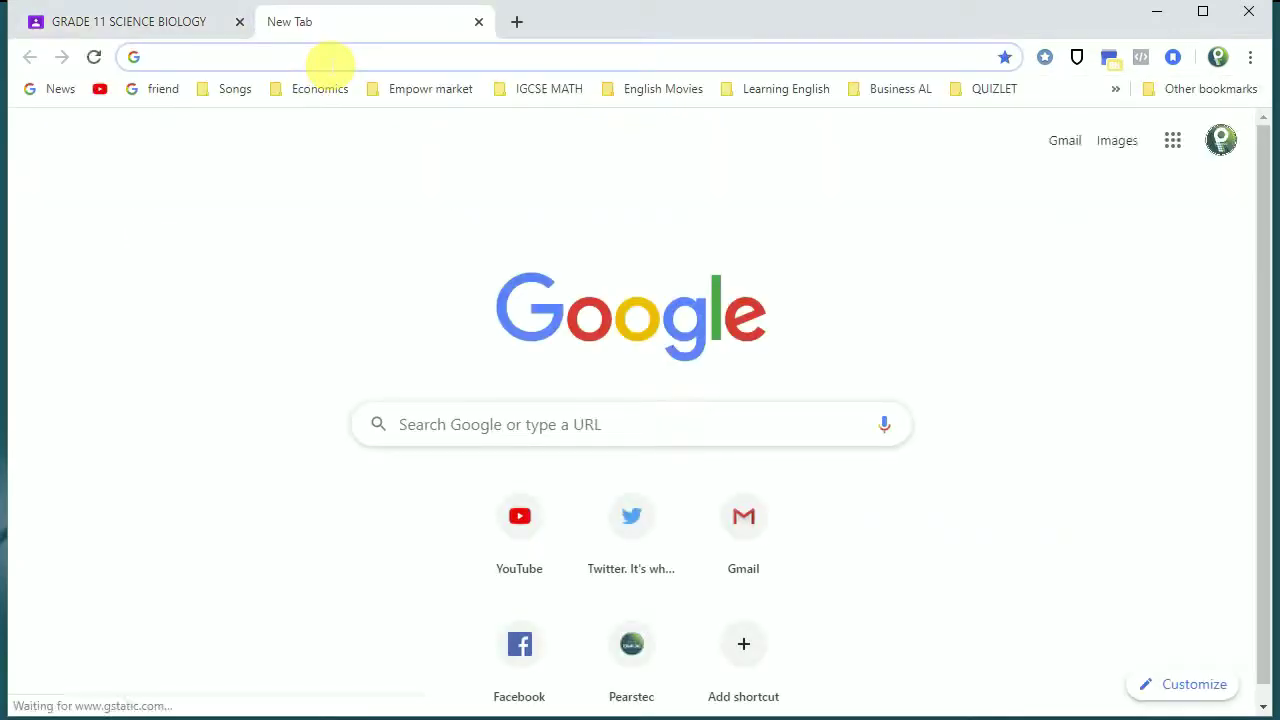
{"action": "type", "text": "lea"}
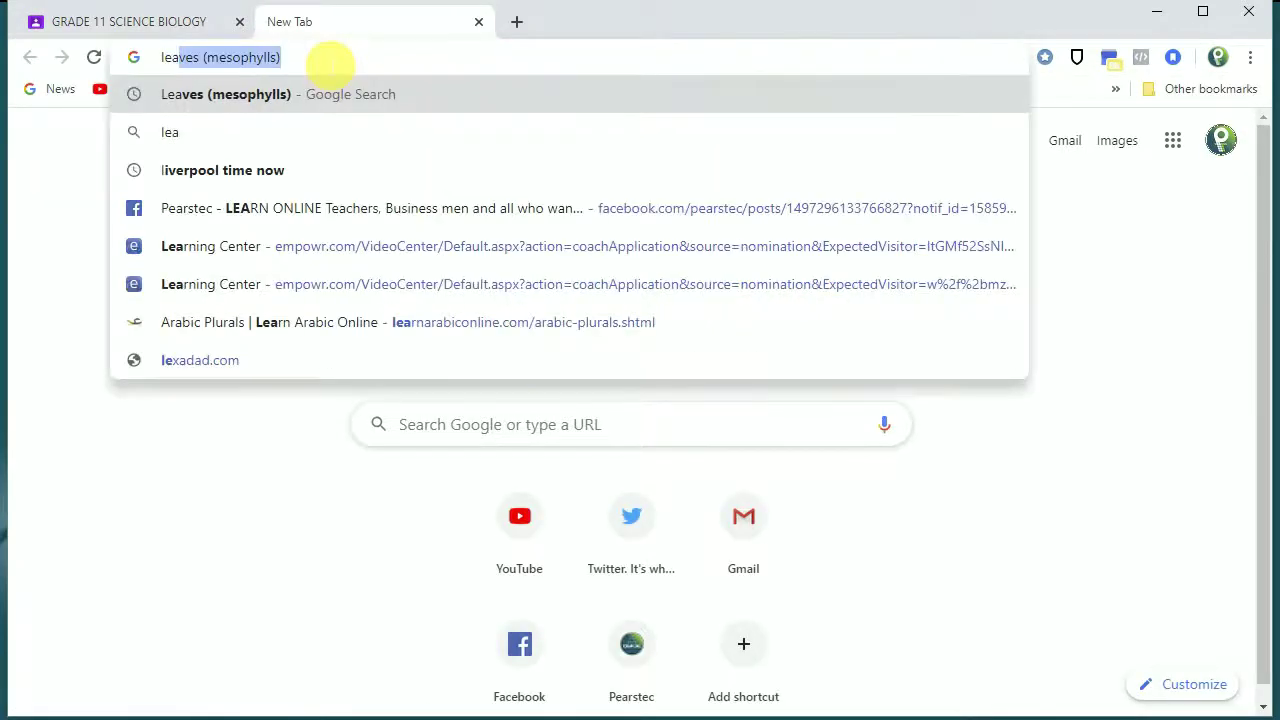
{"action": "type", "text": "ve"}
{"action": "key", "text": "BackSpace"}
{"action": "key", "text": "BackSpace"}
{"action": "type", "text": "r"}
{"action": "key", "text": "BackSpace"}
{"action": "key", "text": "BackSpace"}
{"action": "key", "text": "BackSpace"}
{"action": "key", "text": "BackSpace"}
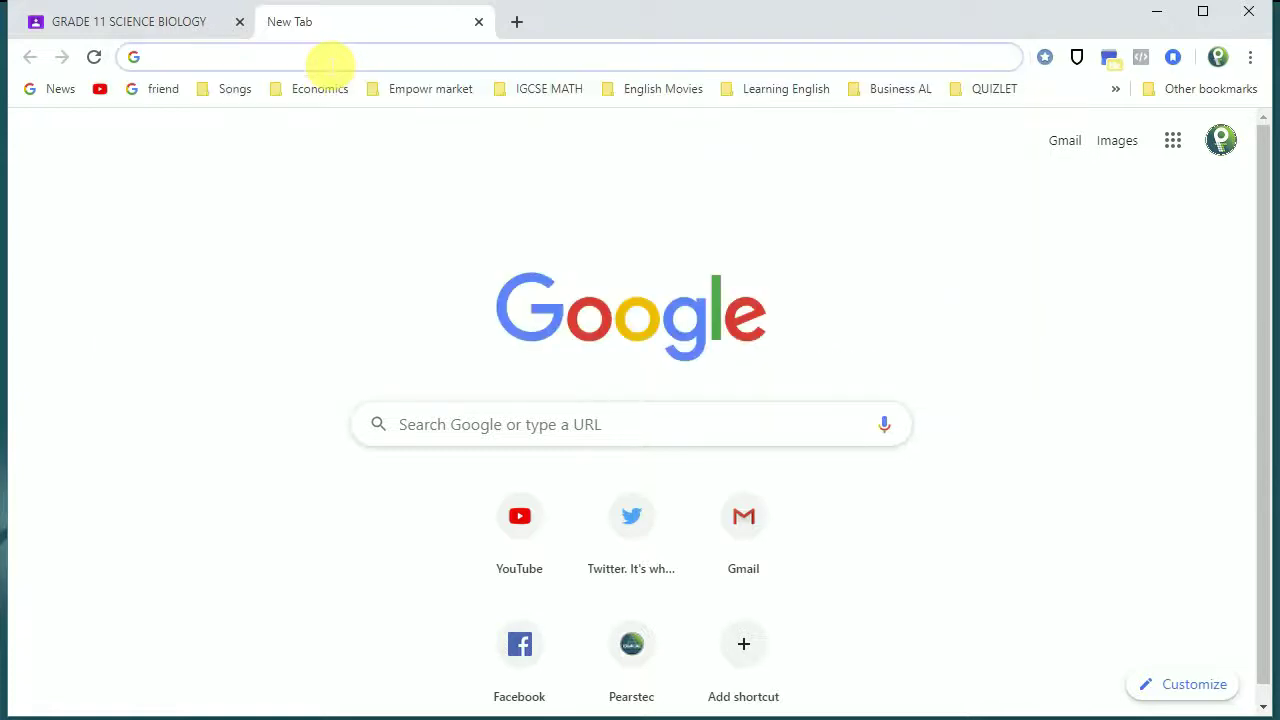
{"action": "type", "text": "c"}
{"action": "key", "text": "BackSpace"}
{"action": "key", "text": "BackSpace"}
{"action": "type", "text": "plat"}
{"action": "key", "text": "BackSpace"}
{"action": "type", "text": "nt "}
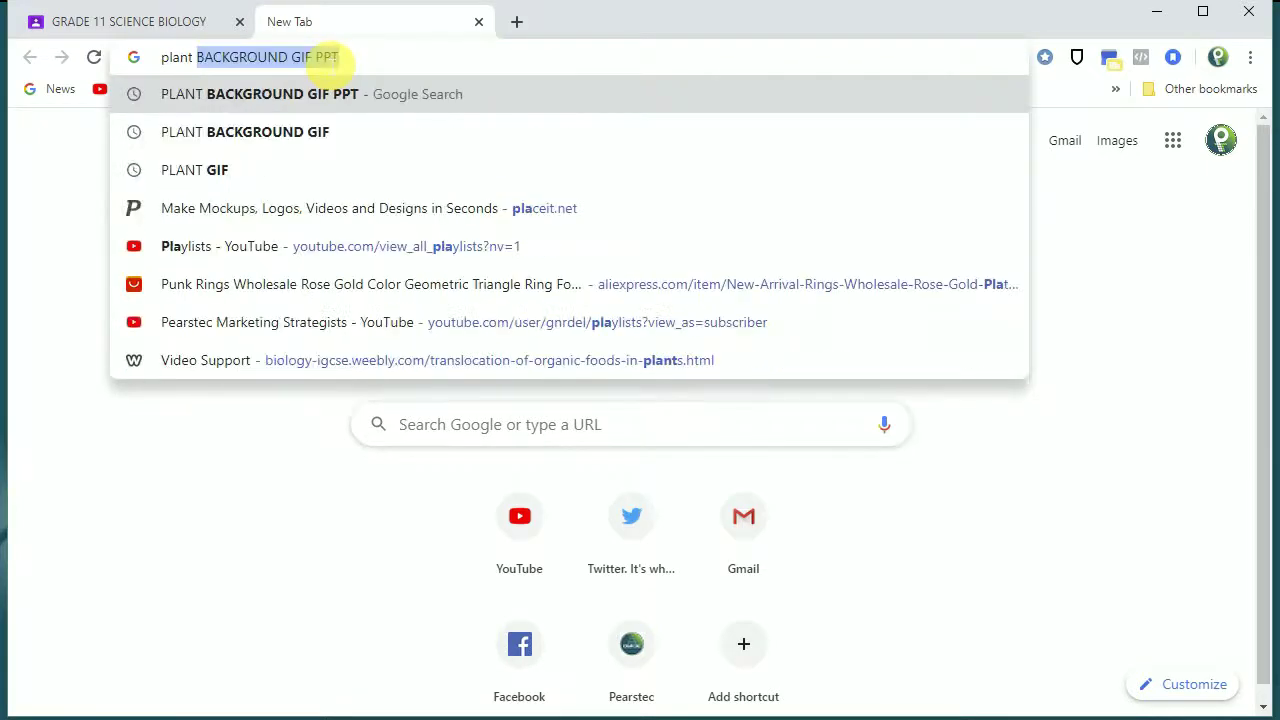
{"action": "type", "text": "cells"}
{"action": "key", "text": "Return"}
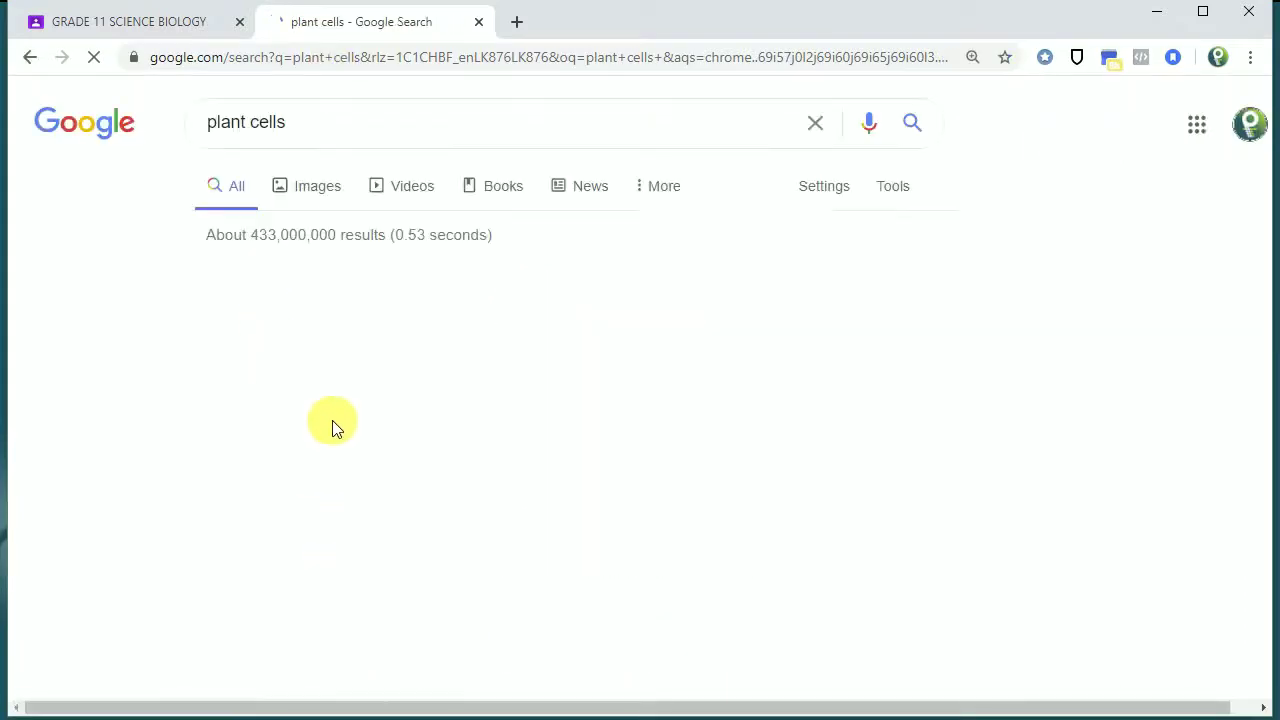
Step: Open the biologydictionary.net plant cell article from the search results and copy its web address
{"action": "left_click", "coordinate": [360, 476]}
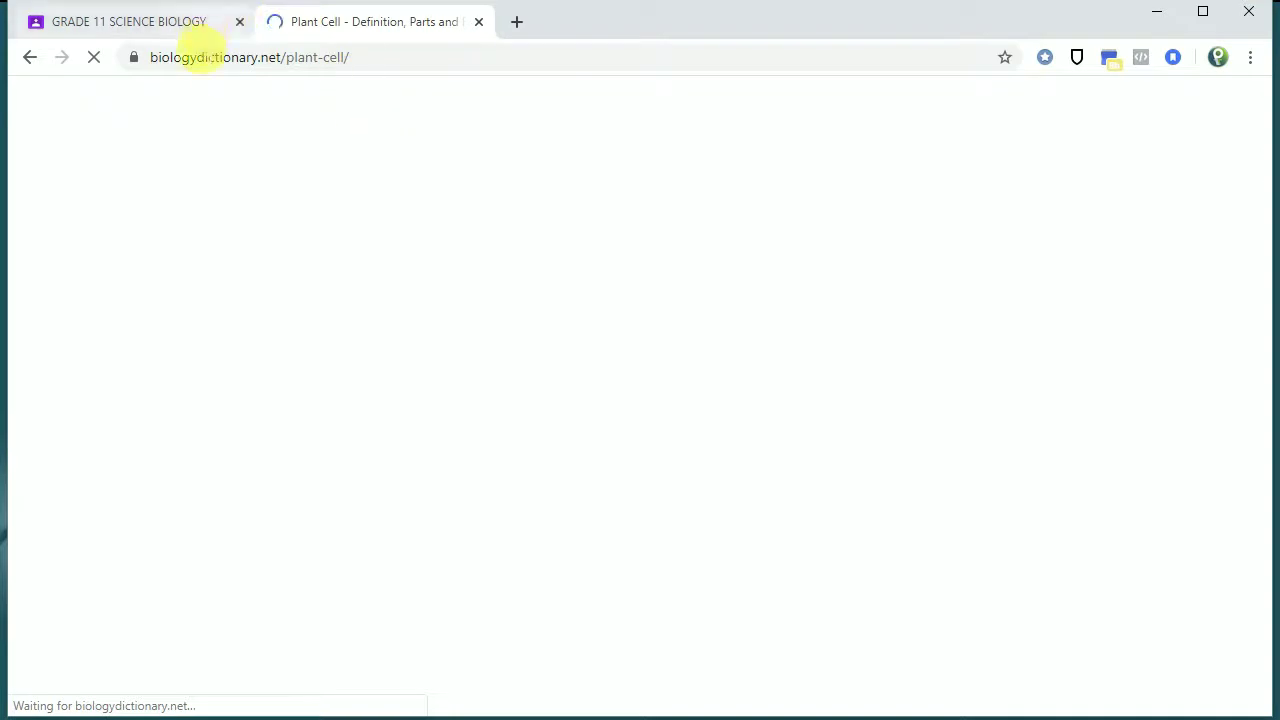
{"action": "left_click", "coordinate": [163, 58]}
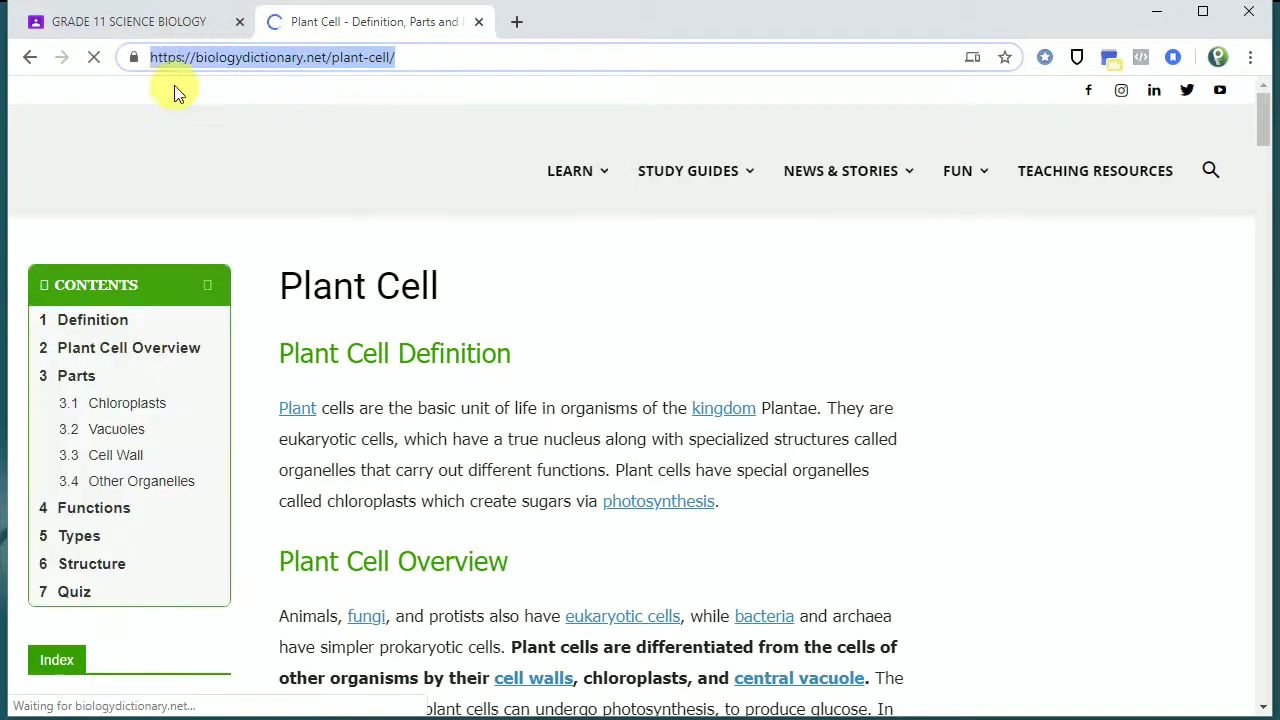
{"action": "right_click", "coordinate": [210, 56]}
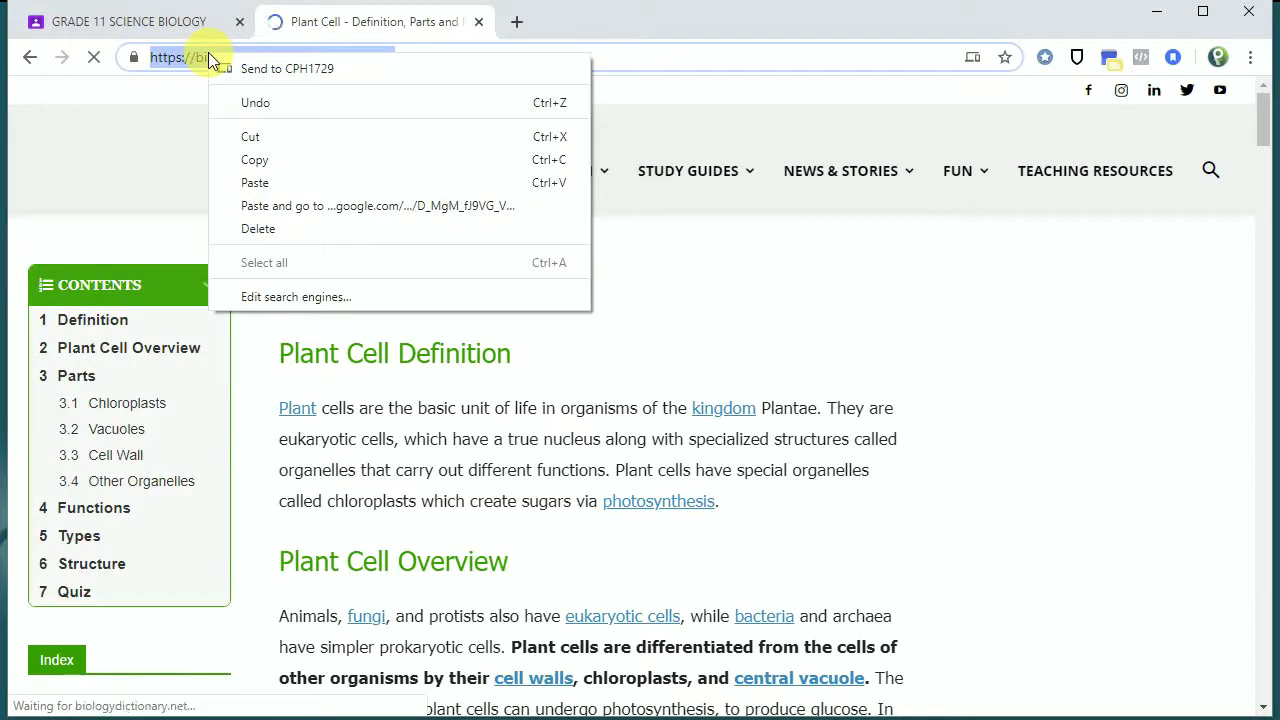
{"action": "left_click", "coordinate": [251, 161]}
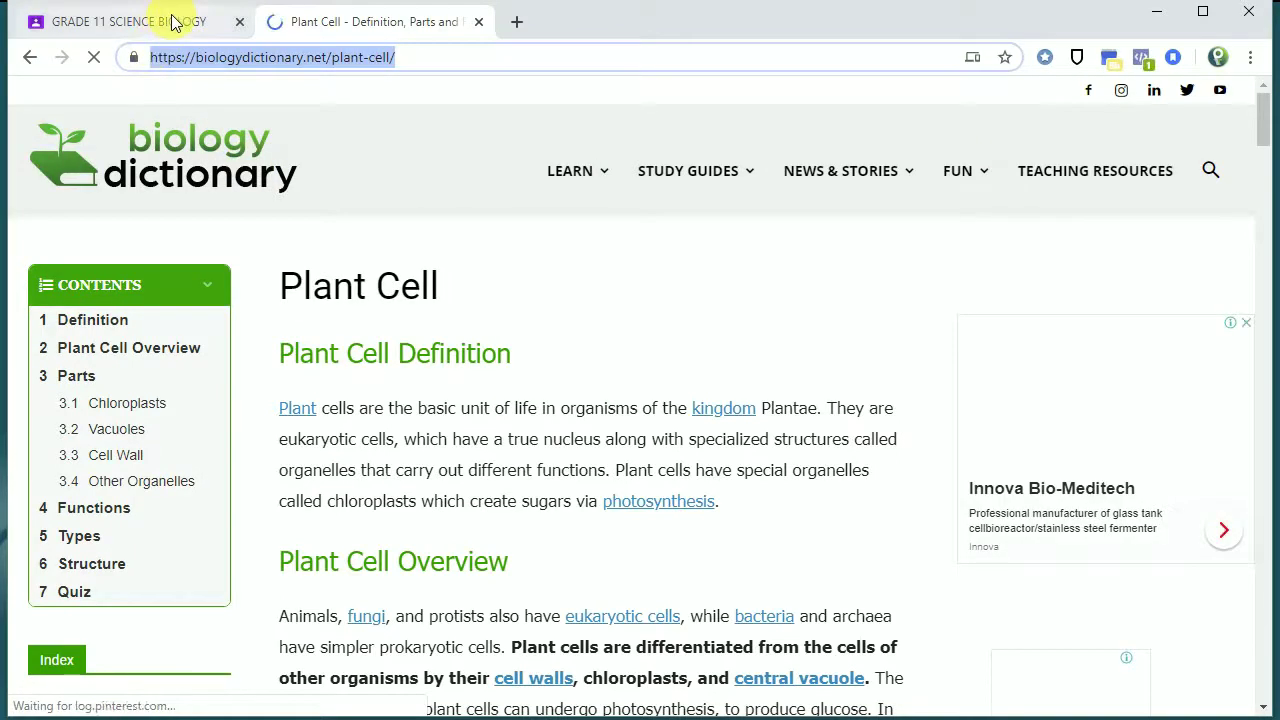
{"action": "left_click", "coordinate": [173, 20]}
{"action": "left_click", "coordinate": [449, 630]}
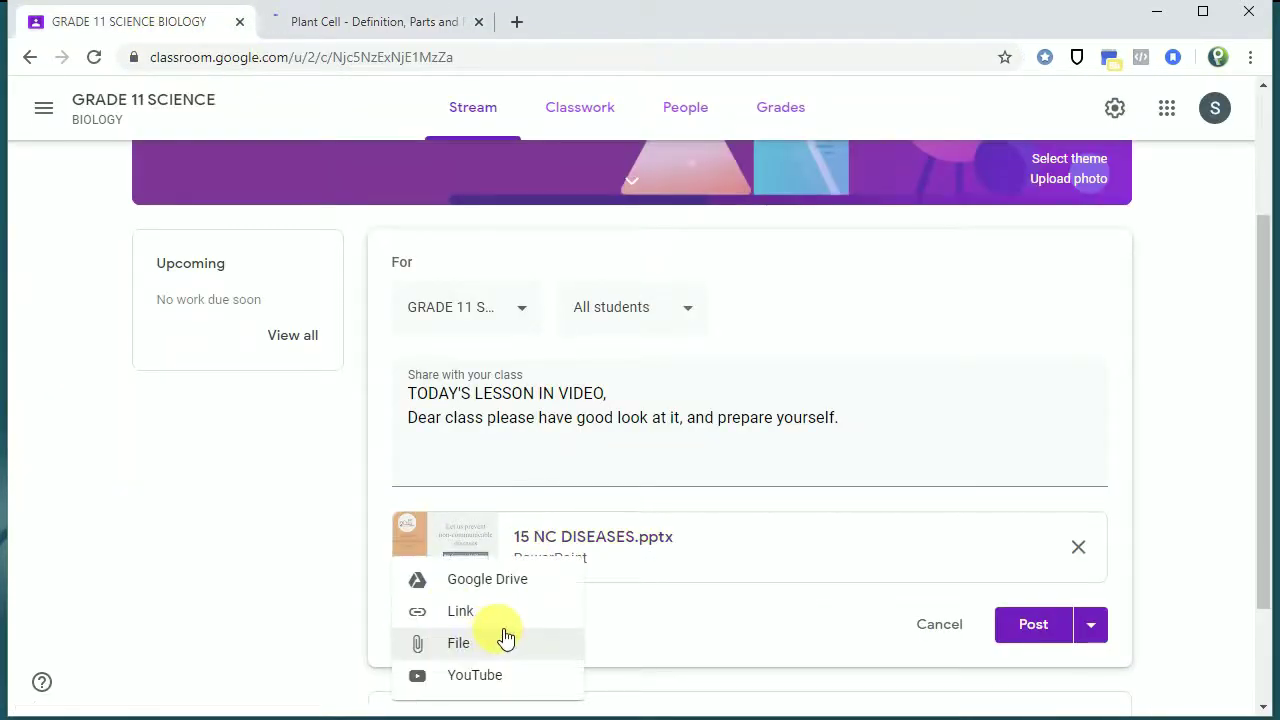
{"action": "left_click", "coordinate": [485, 613]}
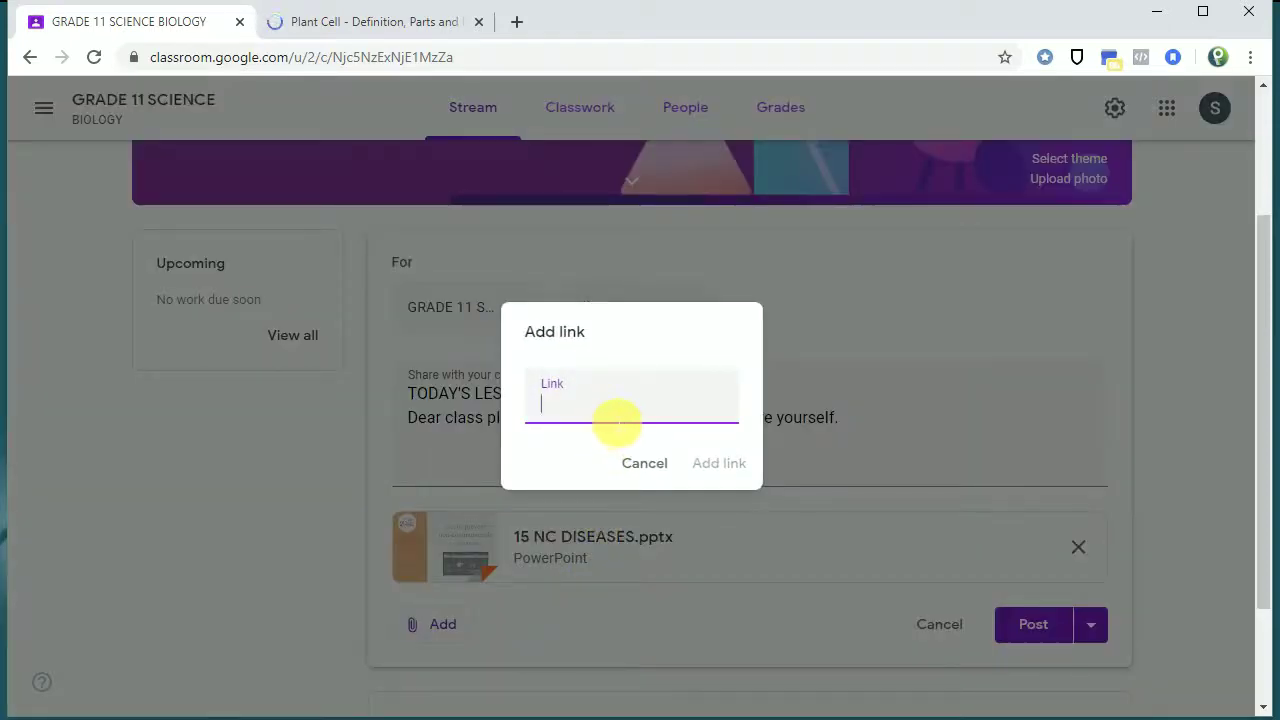
{"action": "key", "text": "ctrl+v"}
{"action": "left_click", "coordinate": [709, 463]}
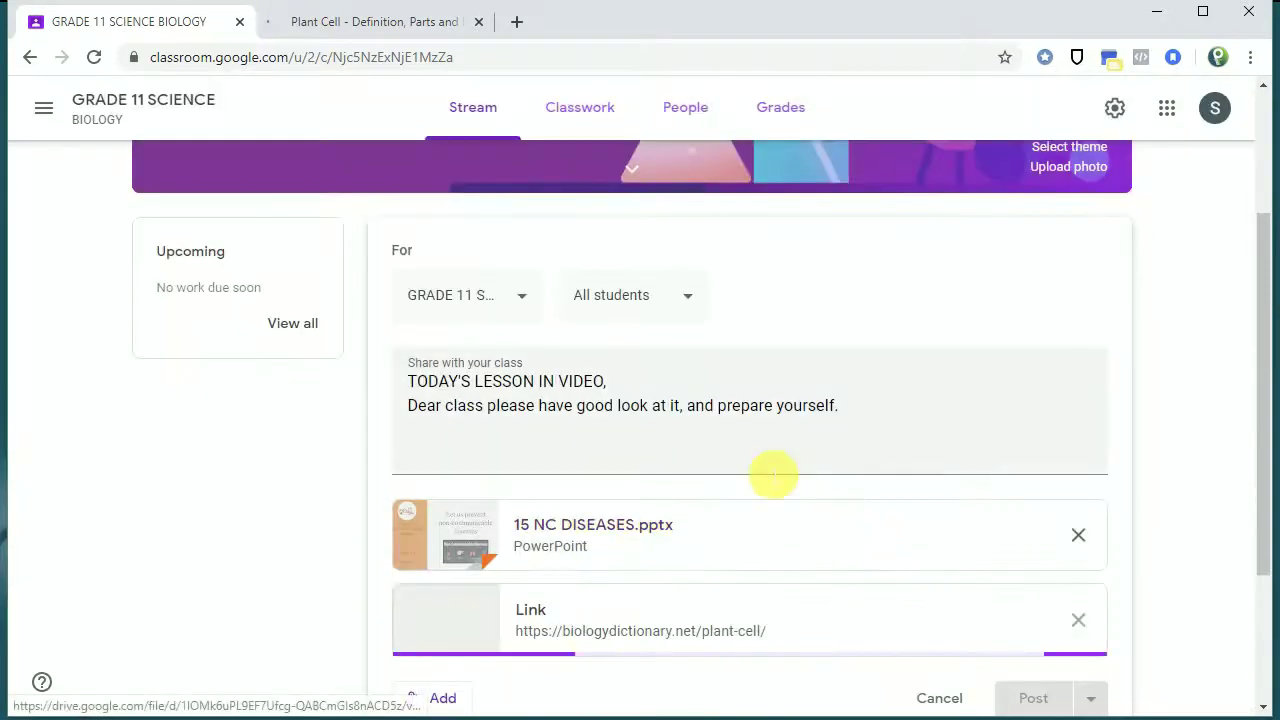
{"action": "scroll", "coordinate": [773, 477], "scroll_direction": "down", "scroll_amount": 2}
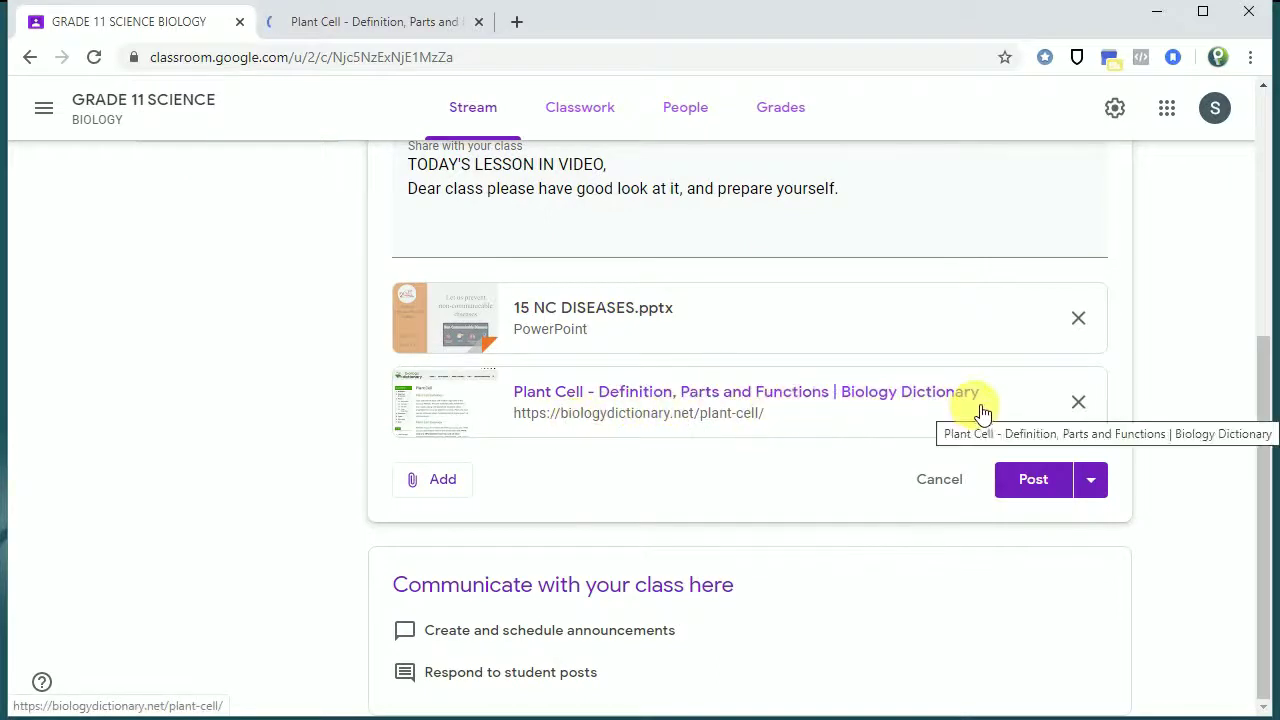
{"action": "left_click", "coordinate": [441, 481]}
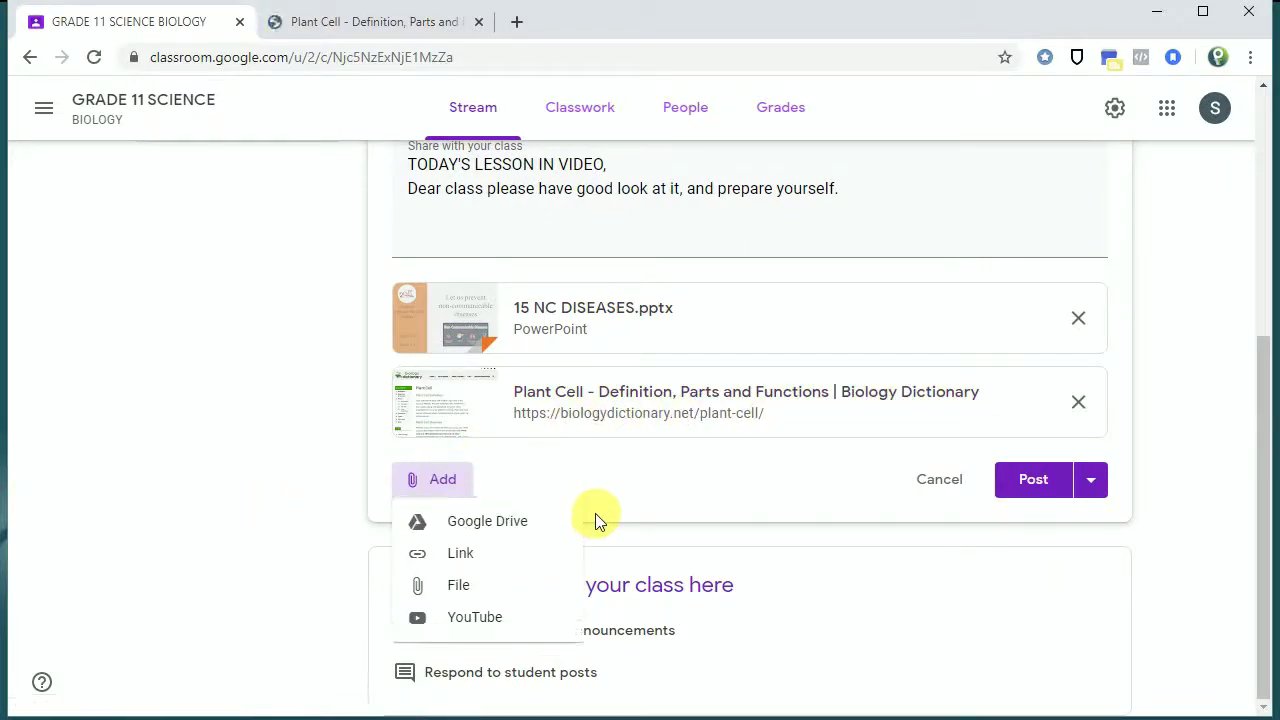
{"action": "left_click", "coordinate": [470, 590]}
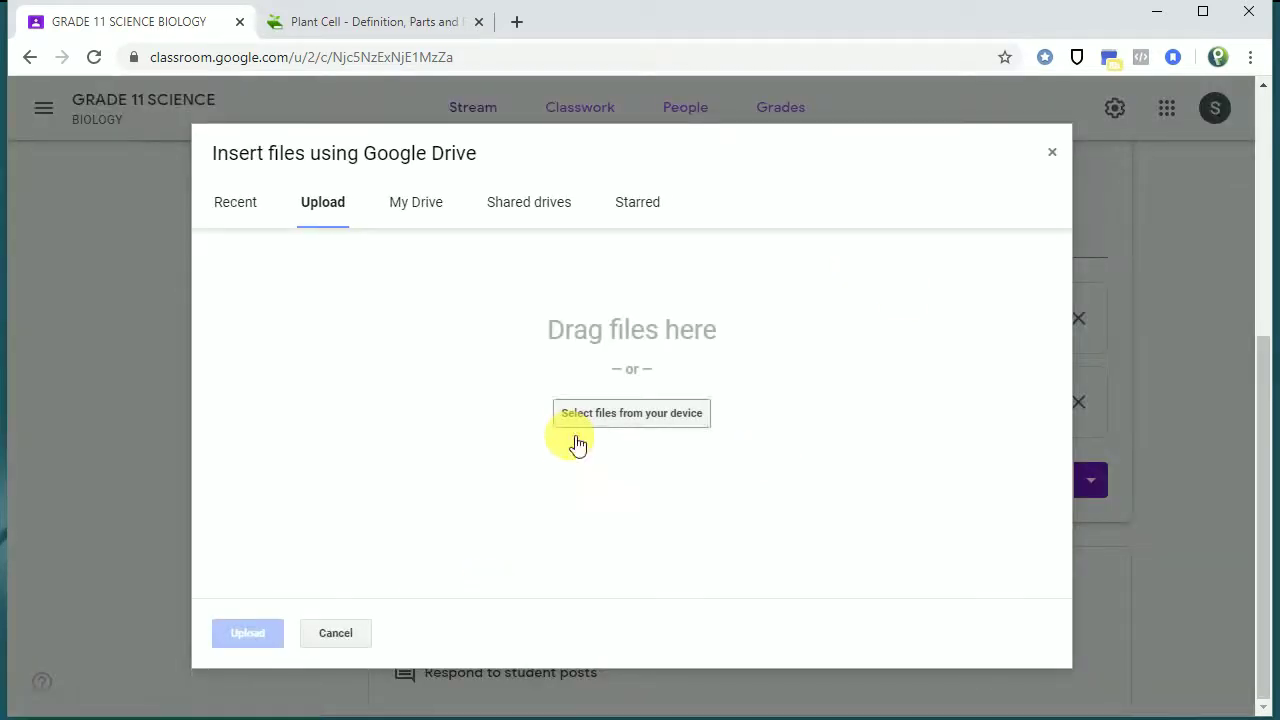
{"action": "left_click", "coordinate": [586, 418]}
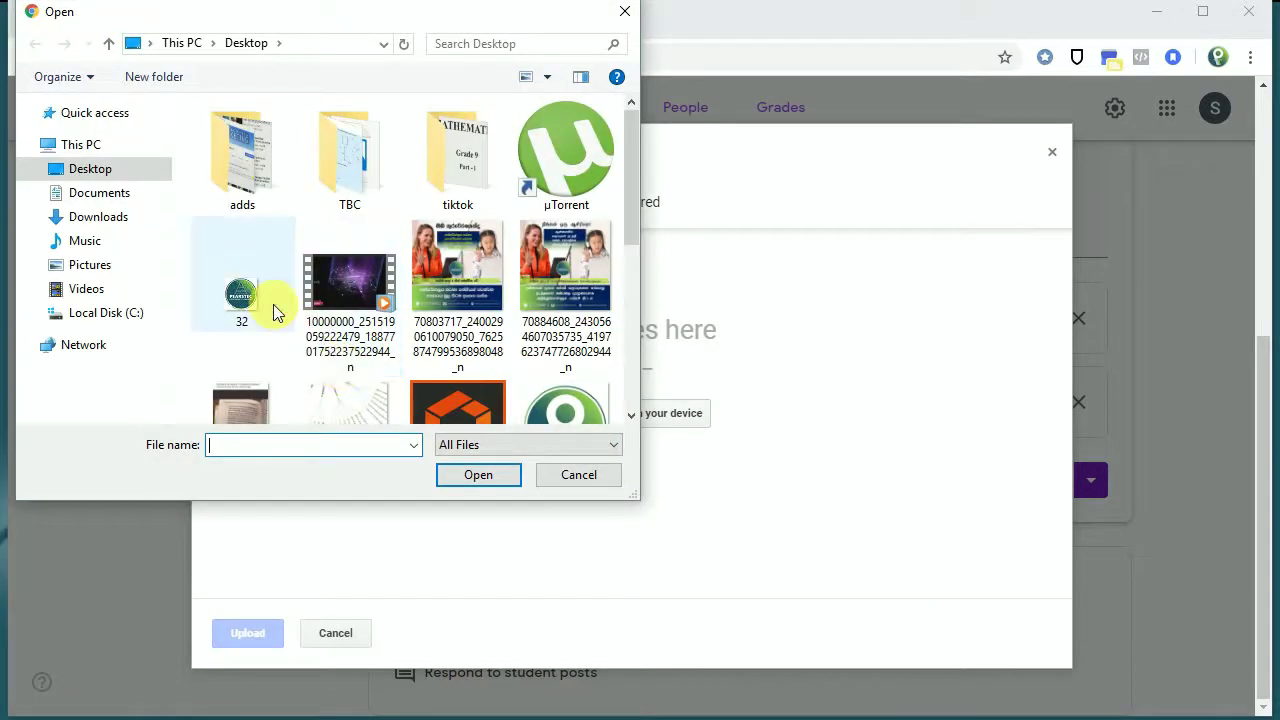
{"action": "scroll", "coordinate": [273, 304], "scroll_direction": "down", "scroll_amount": 3}
{"action": "scroll", "coordinate": [273, 304], "scroll_direction": "up", "scroll_amount": 1}
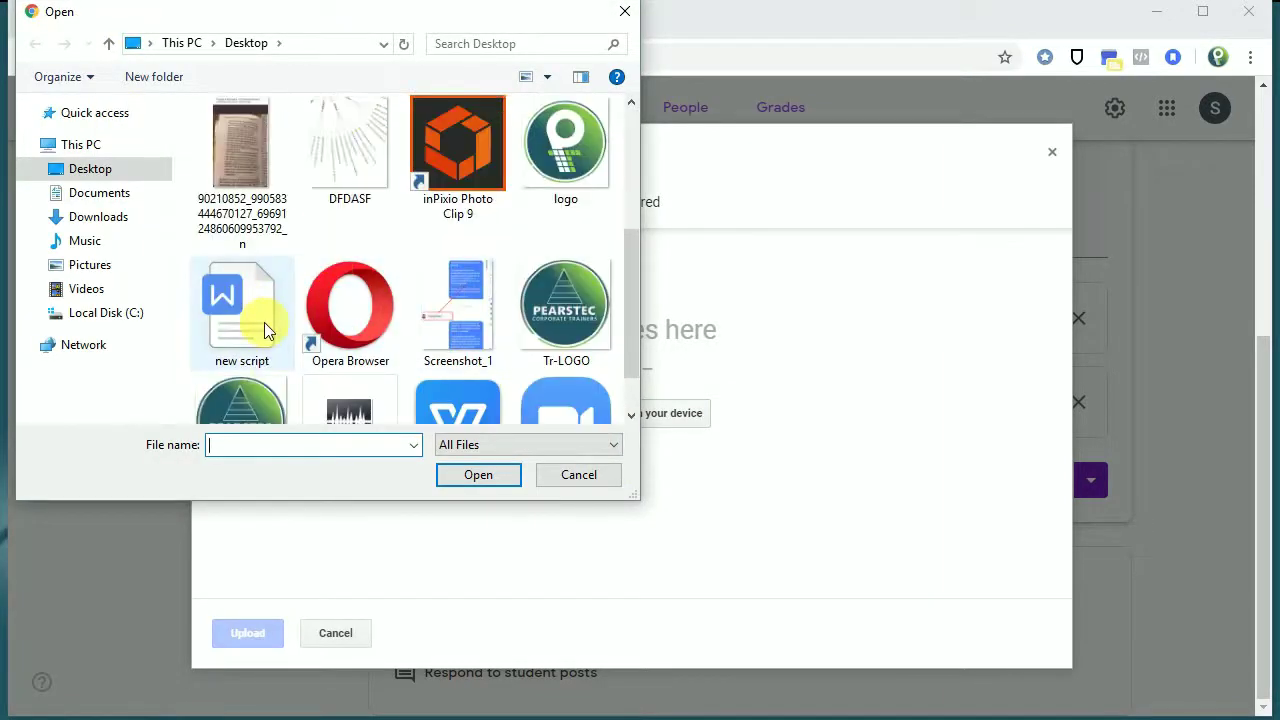
{"action": "scroll", "coordinate": [266, 323], "scroll_direction": "down", "scroll_amount": 1}
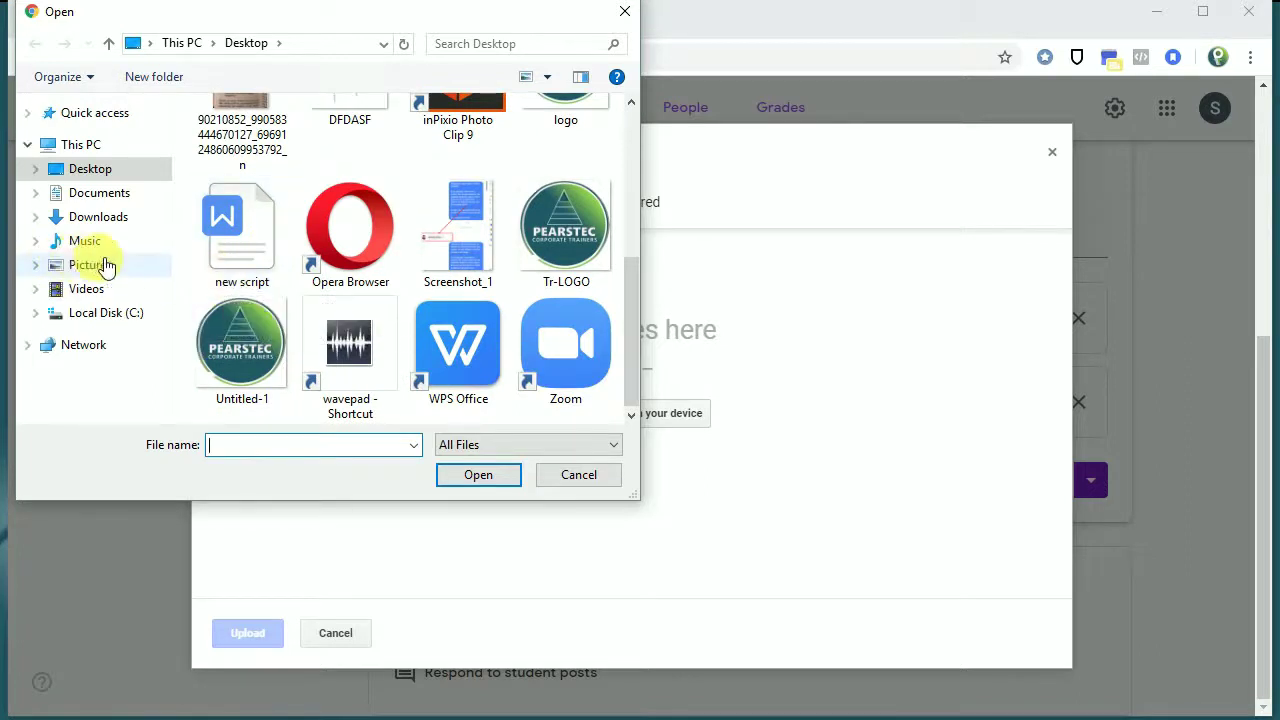
{"action": "left_click", "coordinate": [135, 199]}
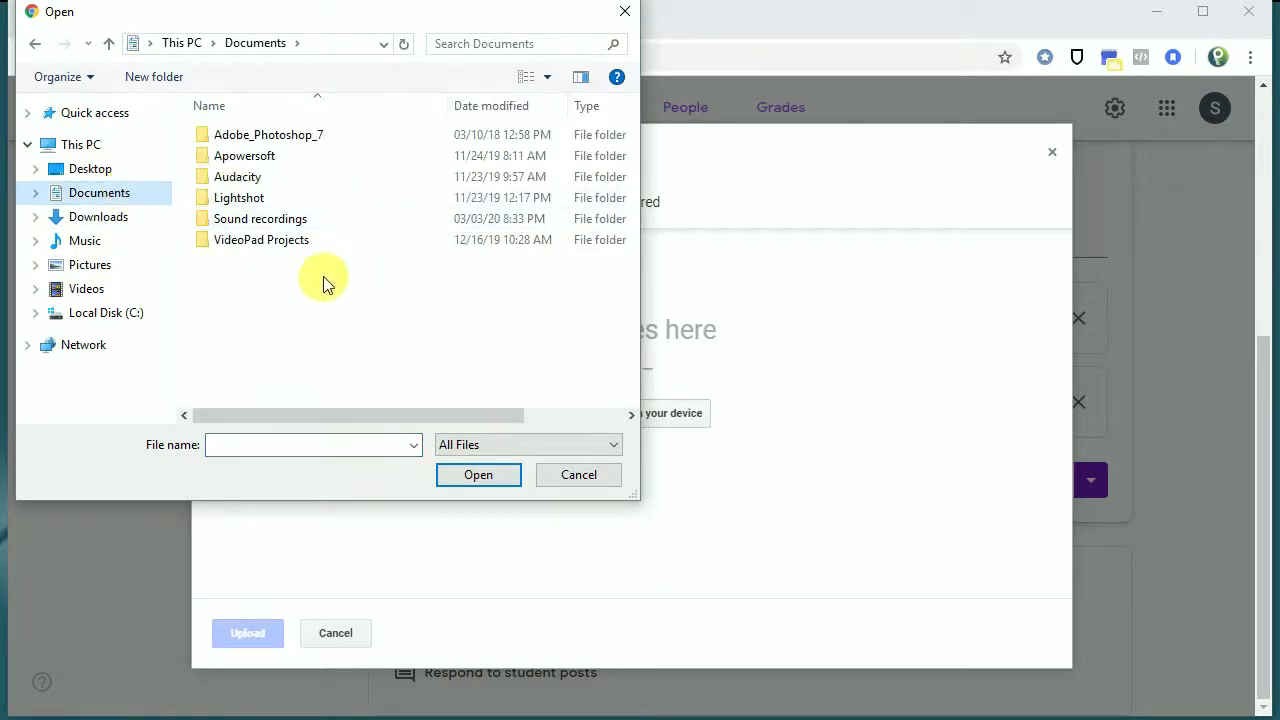
{"action": "left_click", "coordinate": [591, 474]}
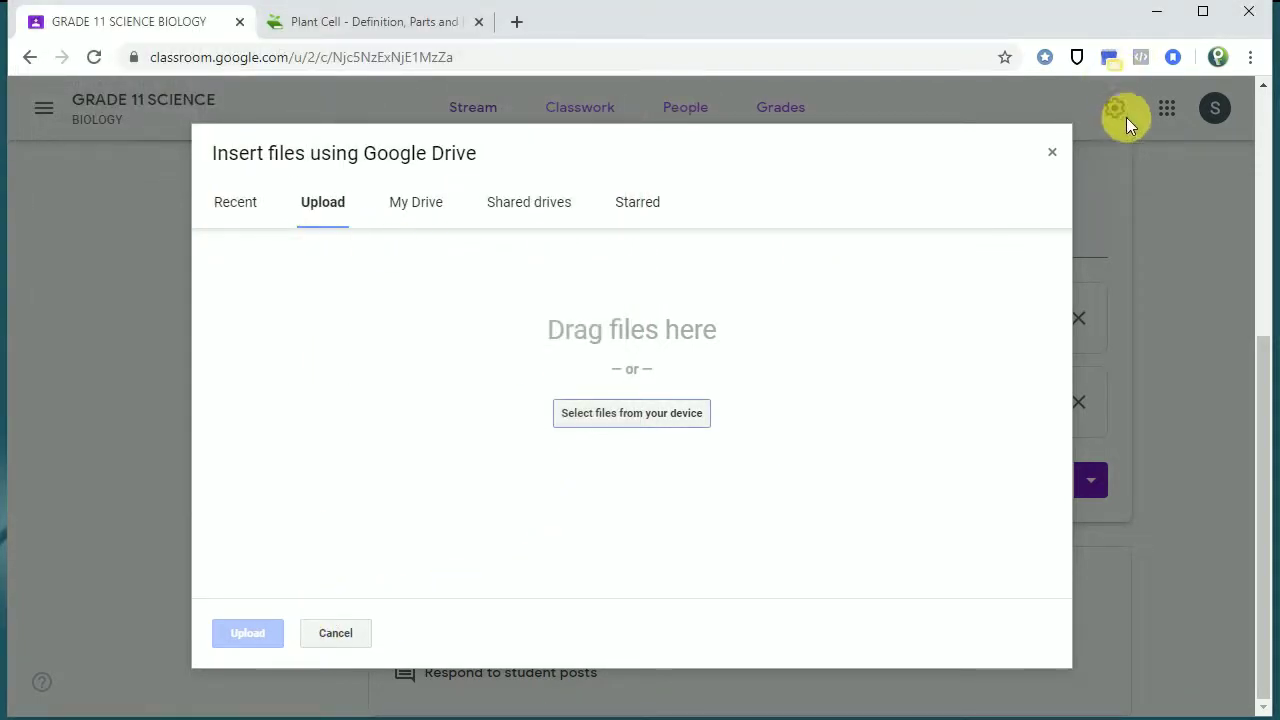
{"action": "left_click", "coordinate": [1057, 159]}
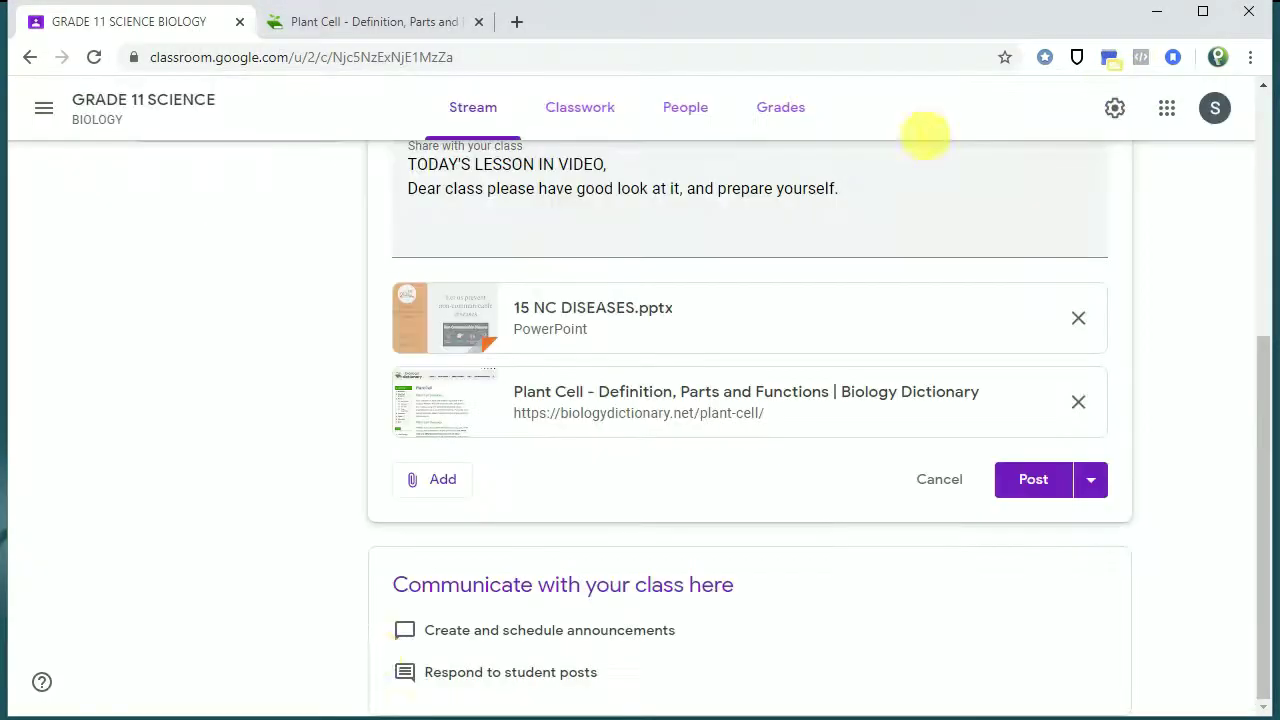
Step: Search YouTube for "PEARSTEC" to find a video for the announcement
{"action": "left_click", "coordinate": [440, 479]}
{"action": "left_click", "coordinate": [508, 617]}
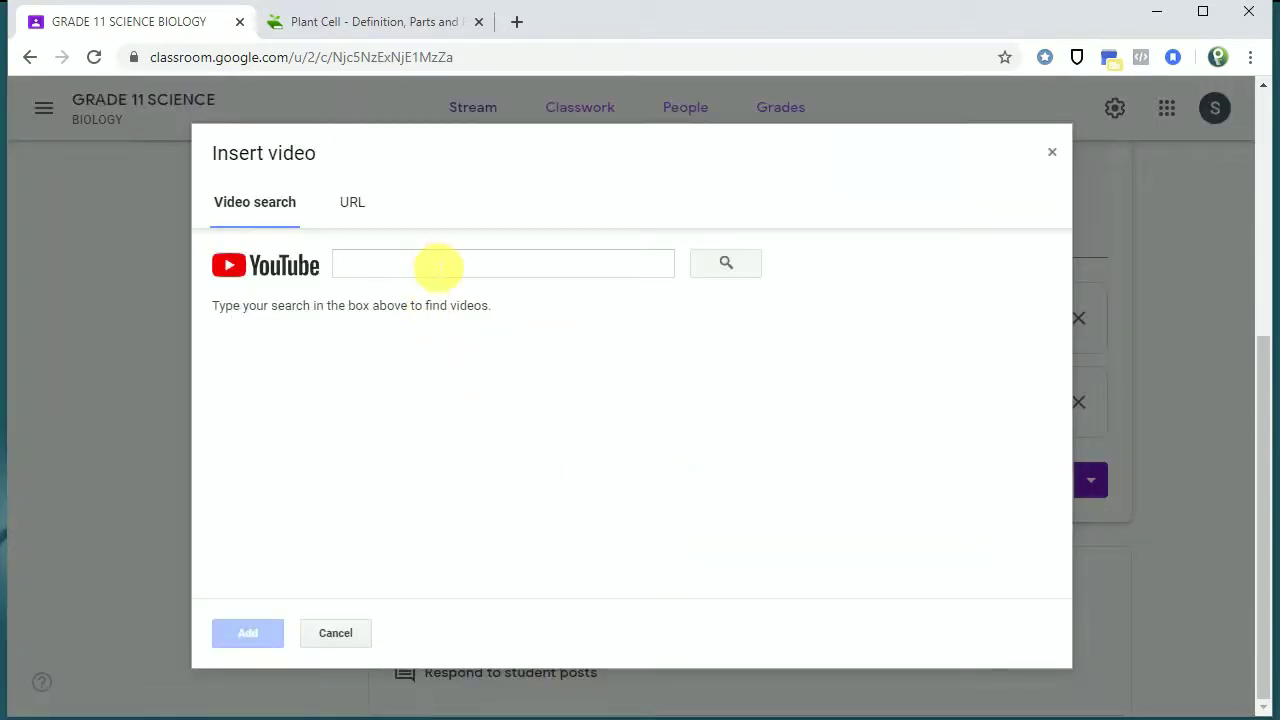
{"action": "left_click", "coordinate": [438, 266]}
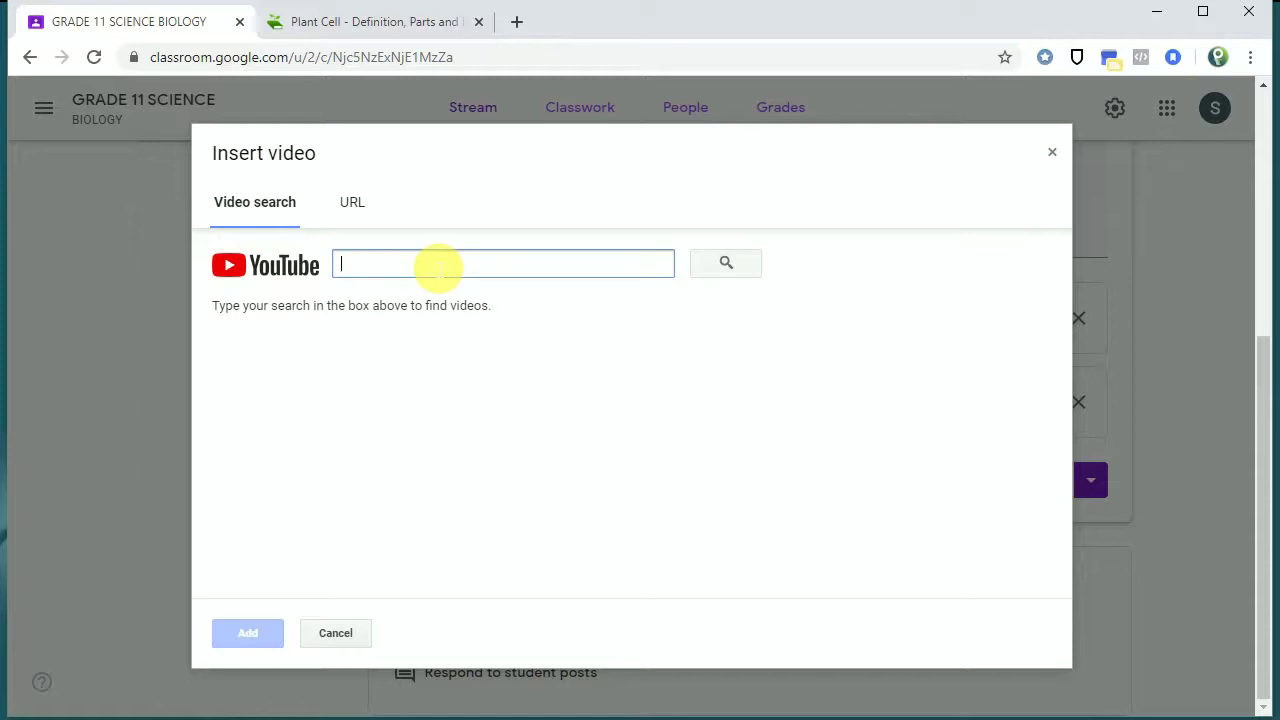
{"action": "type", "text": "pearEARSTEC"}
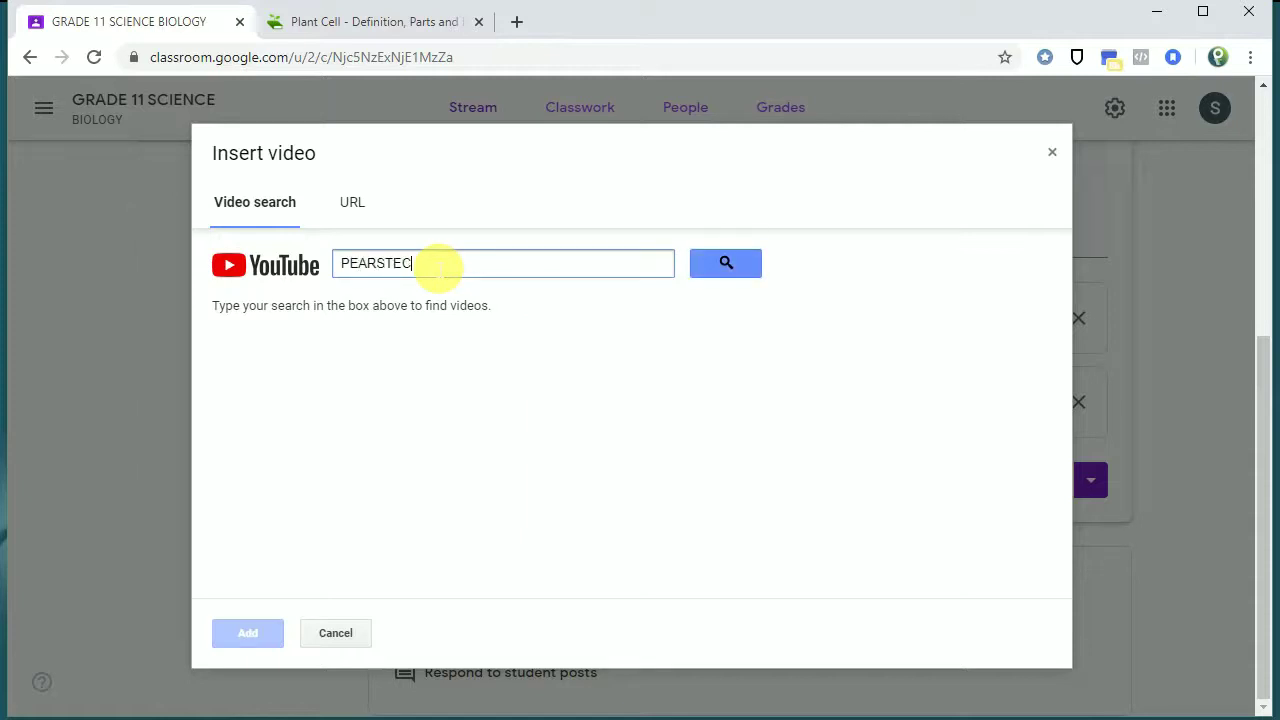
{"action": "key", "text": "Return"}
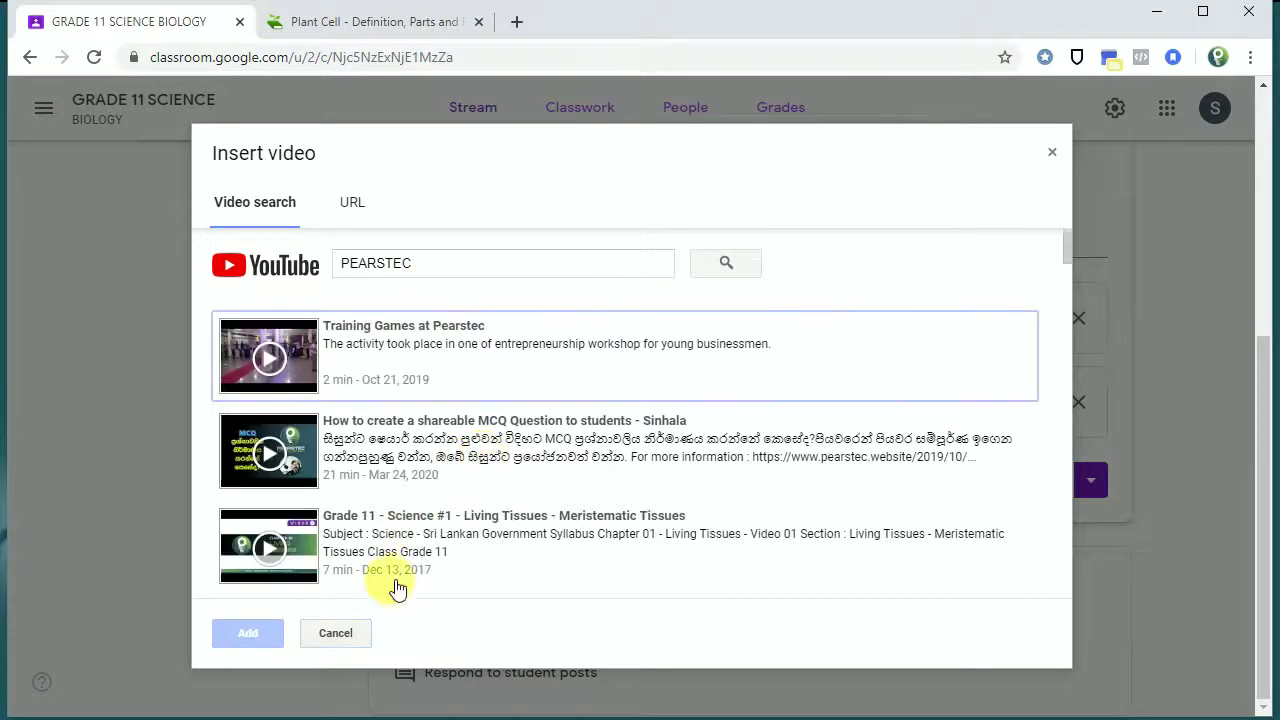
Step: Attach the YouTube video "Grade 11 - Science #1 - Living Tissues - Meristematic Tissues" to the announcement
{"action": "scroll", "coordinate": [500, 502], "scroll_direction": "down", "scroll_amount": 1}
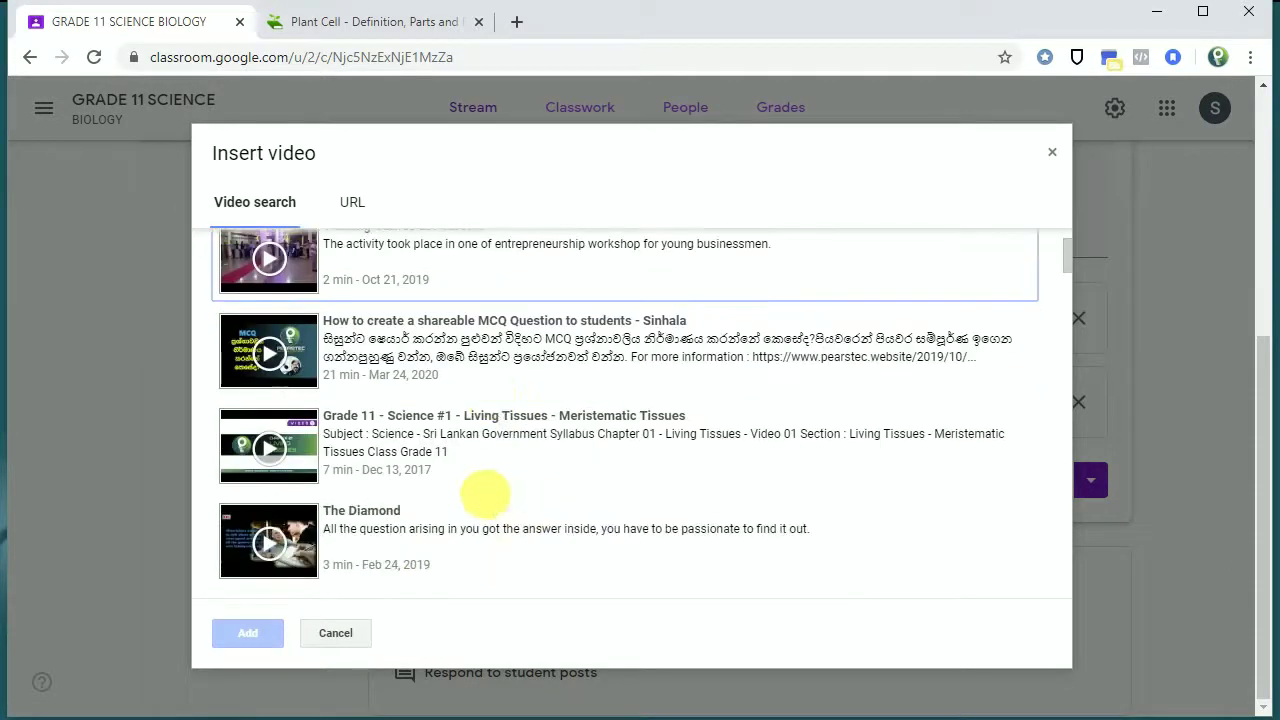
{"action": "left_click", "coordinate": [445, 457]}
{"action": "left_click", "coordinate": [245, 633]}
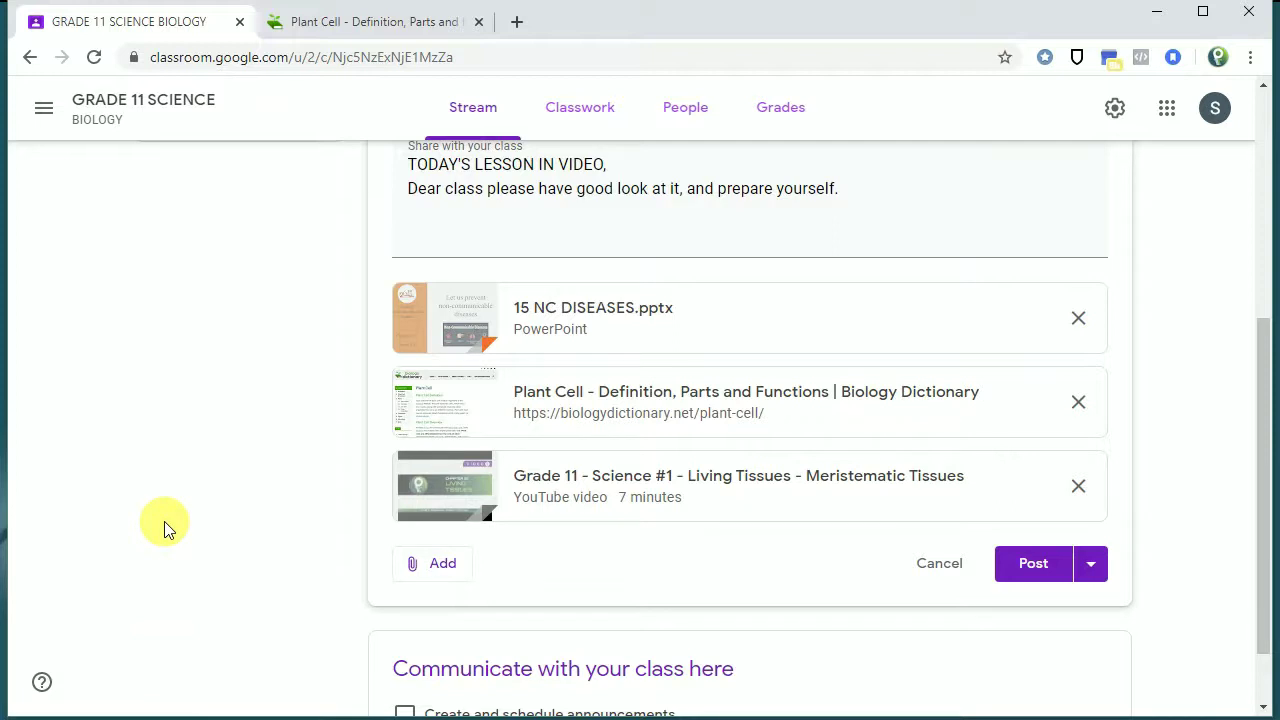
{"action": "left_click", "coordinate": [1092, 576]}
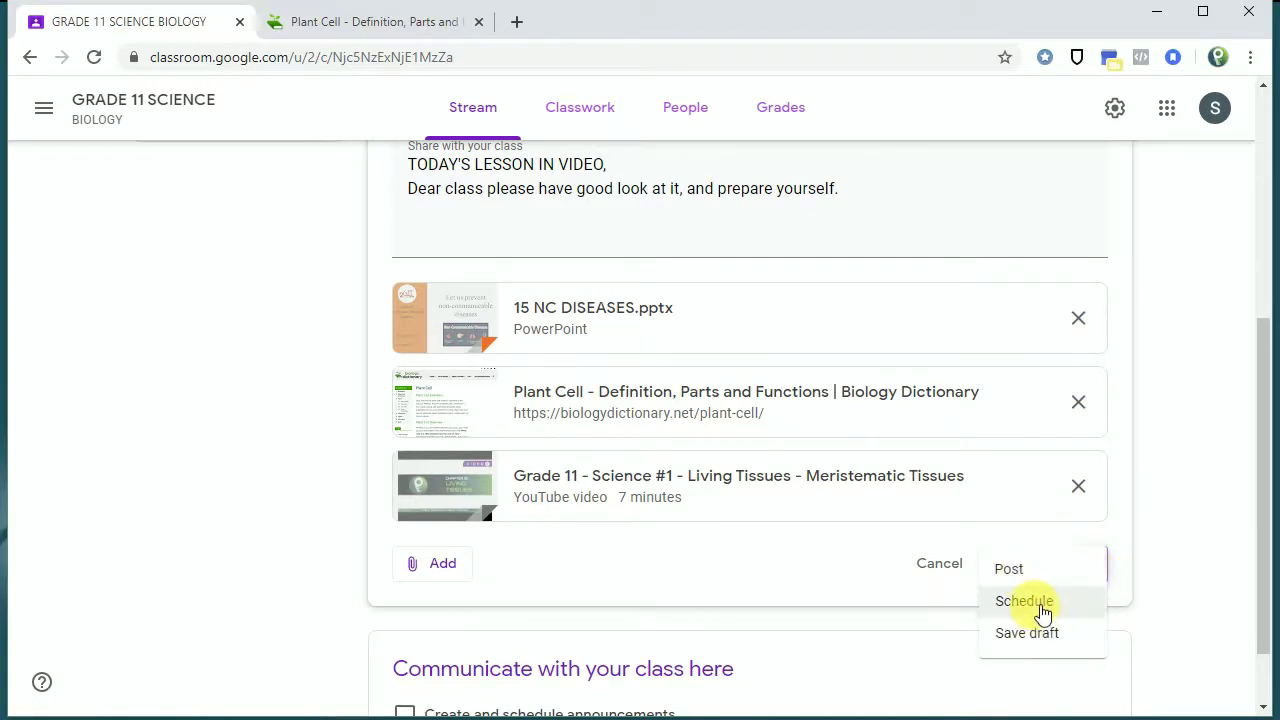
{"action": "left_click", "coordinate": [1044, 608]}
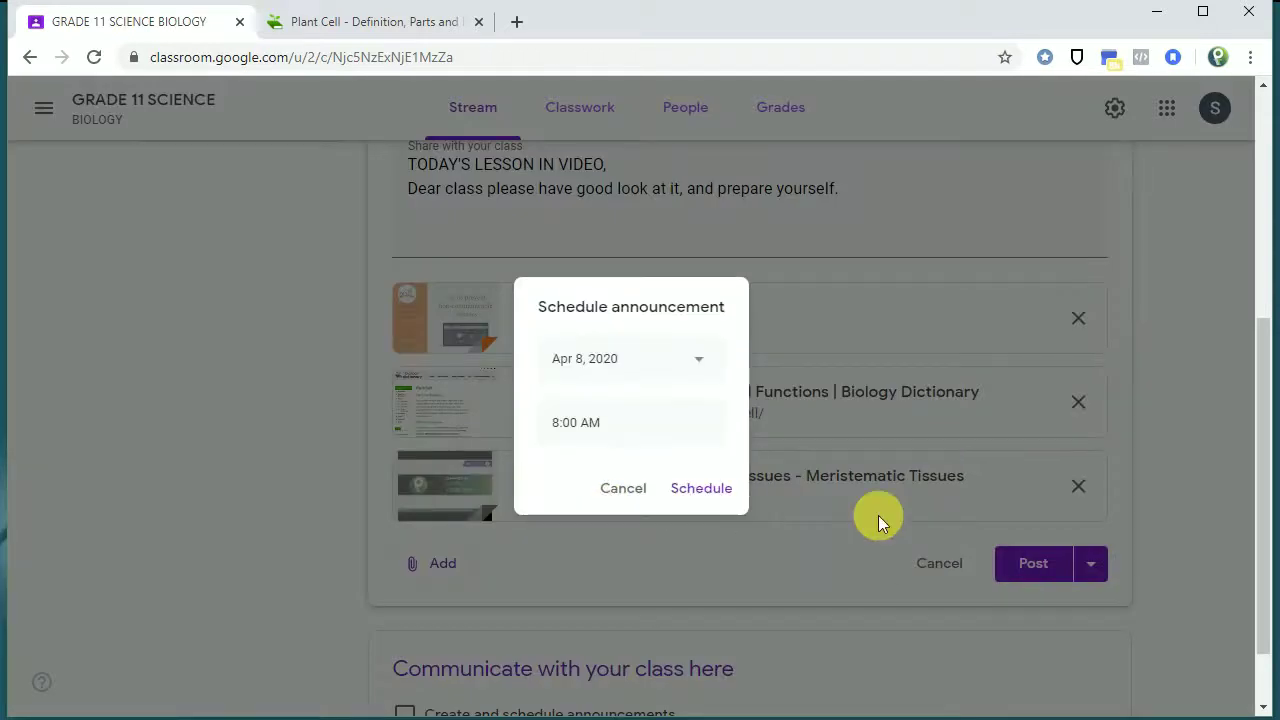
{"action": "left_click", "coordinate": [700, 362]}
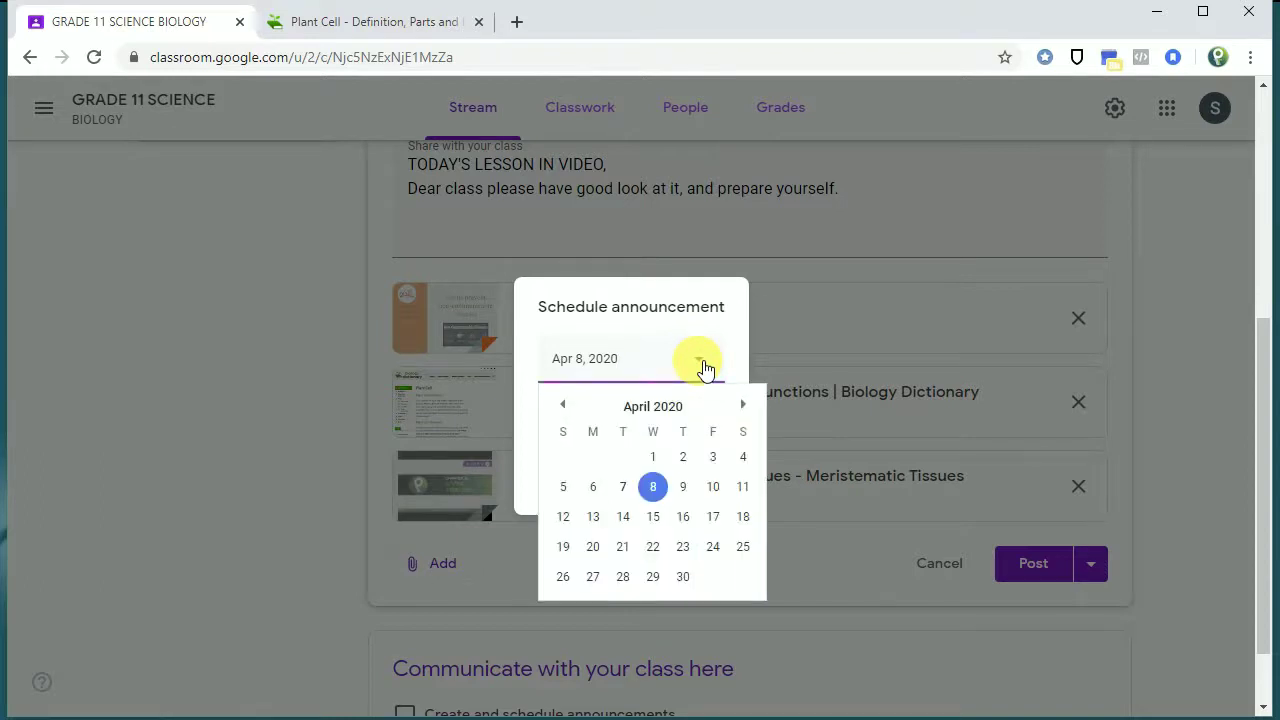
{"action": "left_click", "coordinate": [691, 497]}
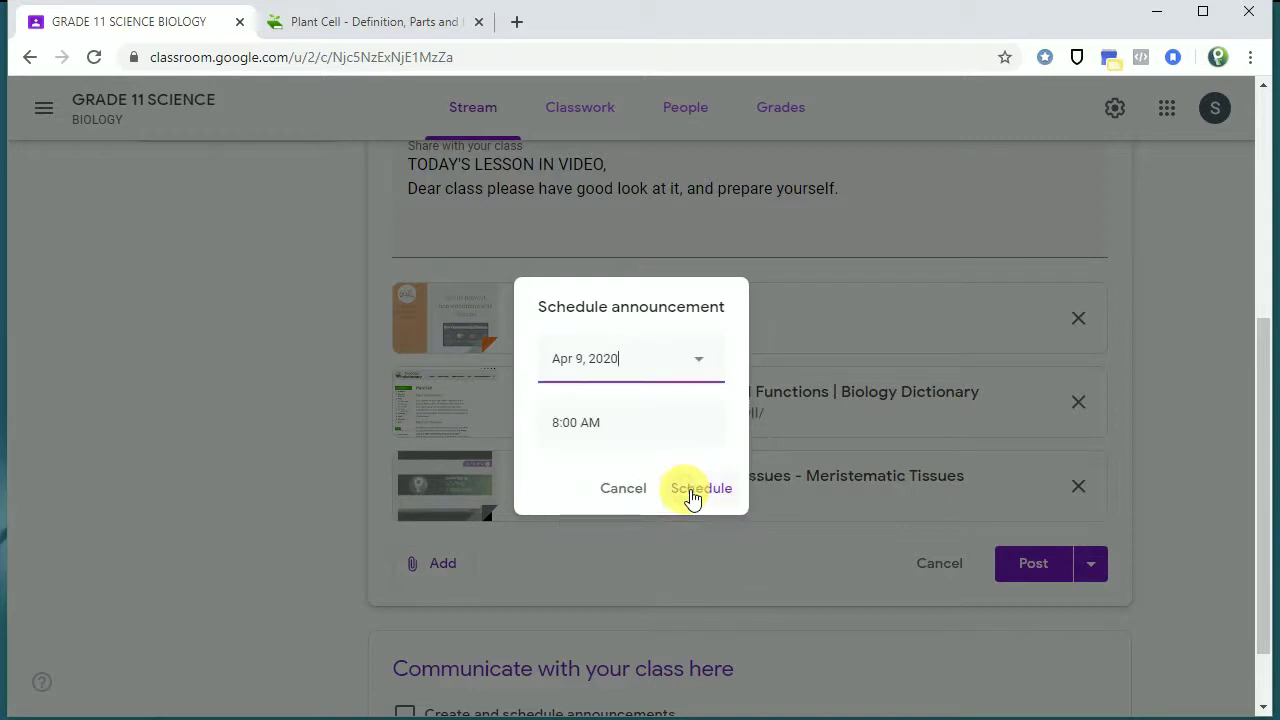
{"action": "left_click", "coordinate": [625, 432]}
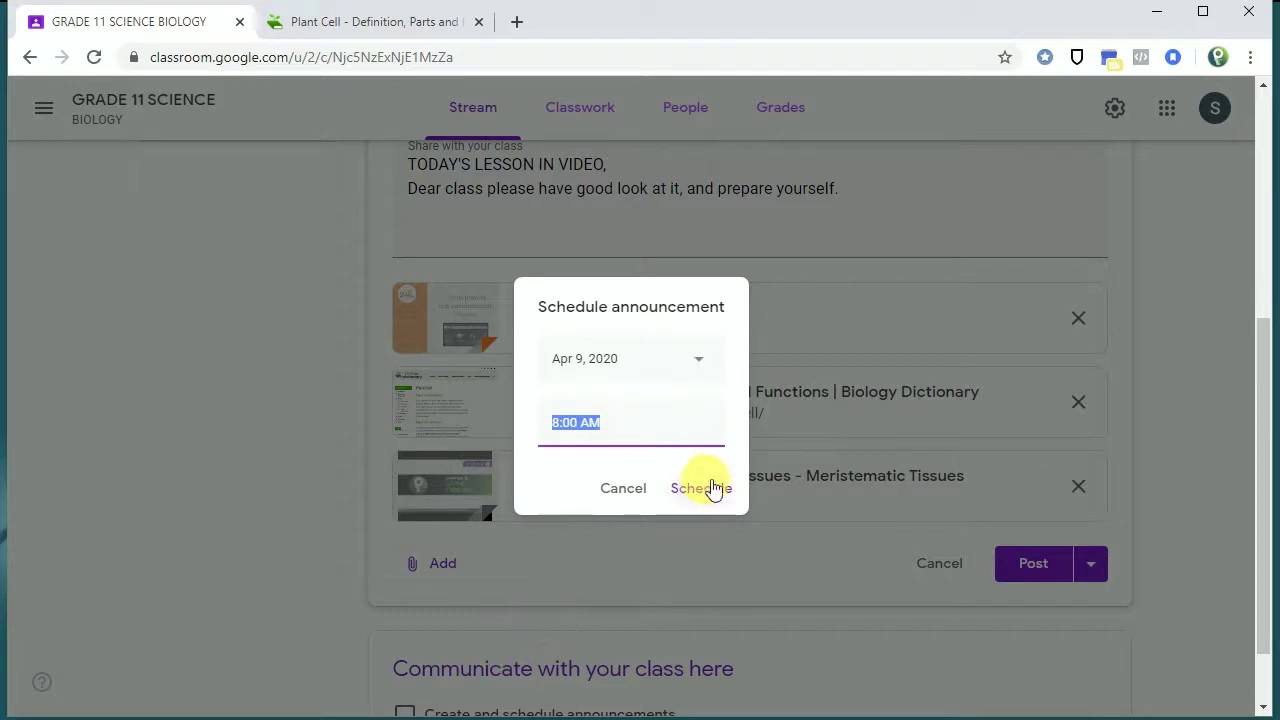
{"action": "left_click", "coordinate": [699, 362]}
{"action": "left_click", "coordinate": [683, 486]}
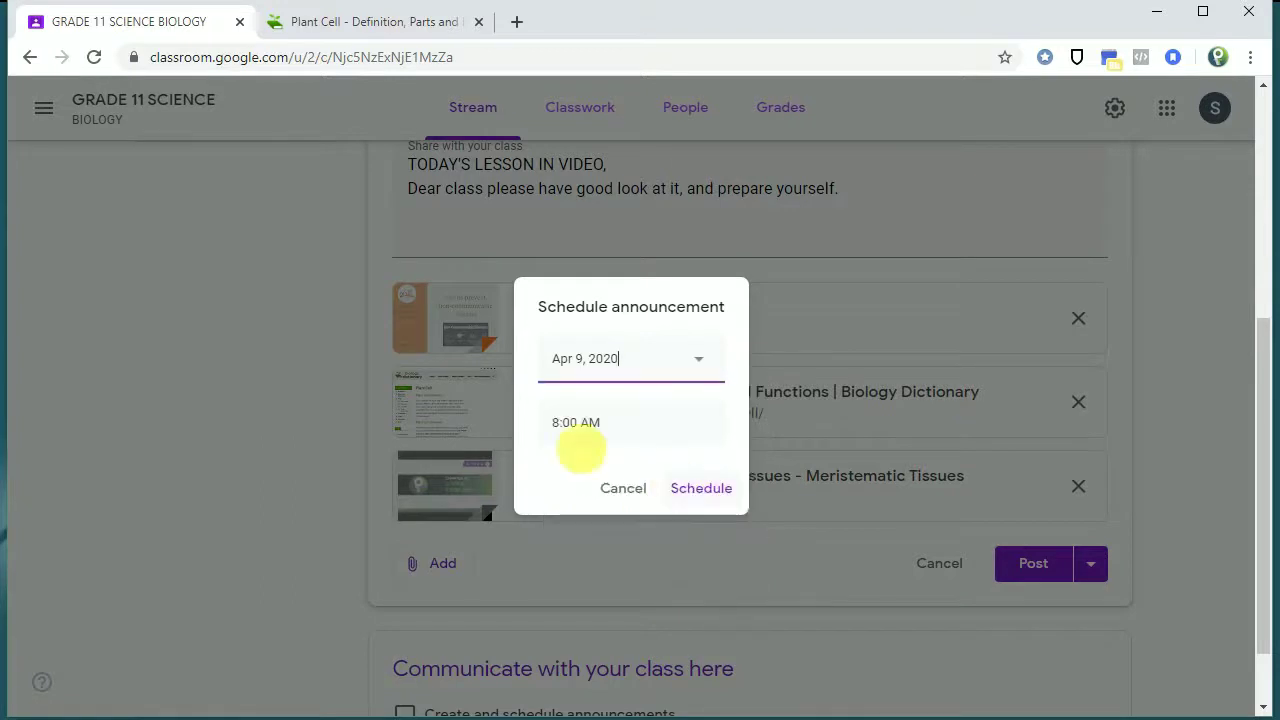
{"action": "left_click", "coordinate": [588, 422]}
{"action": "key", "text": "Left"}
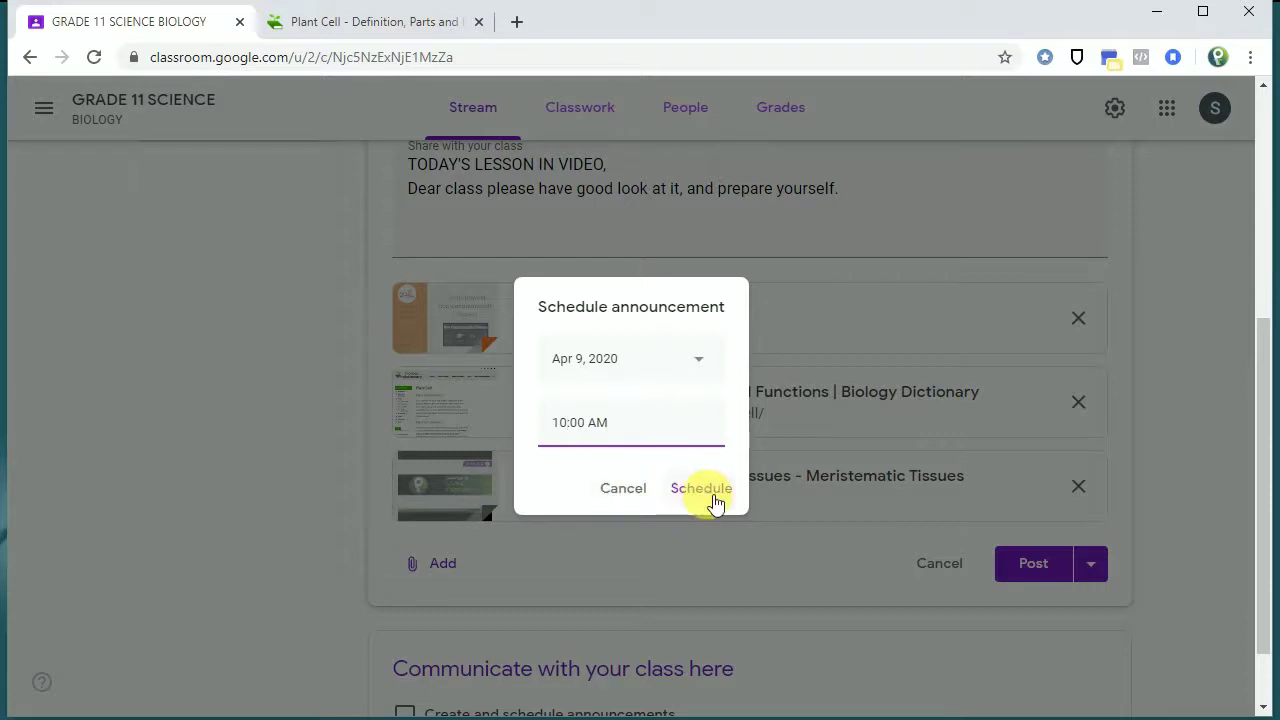
{"action": "left_click", "coordinate": [643, 500]}
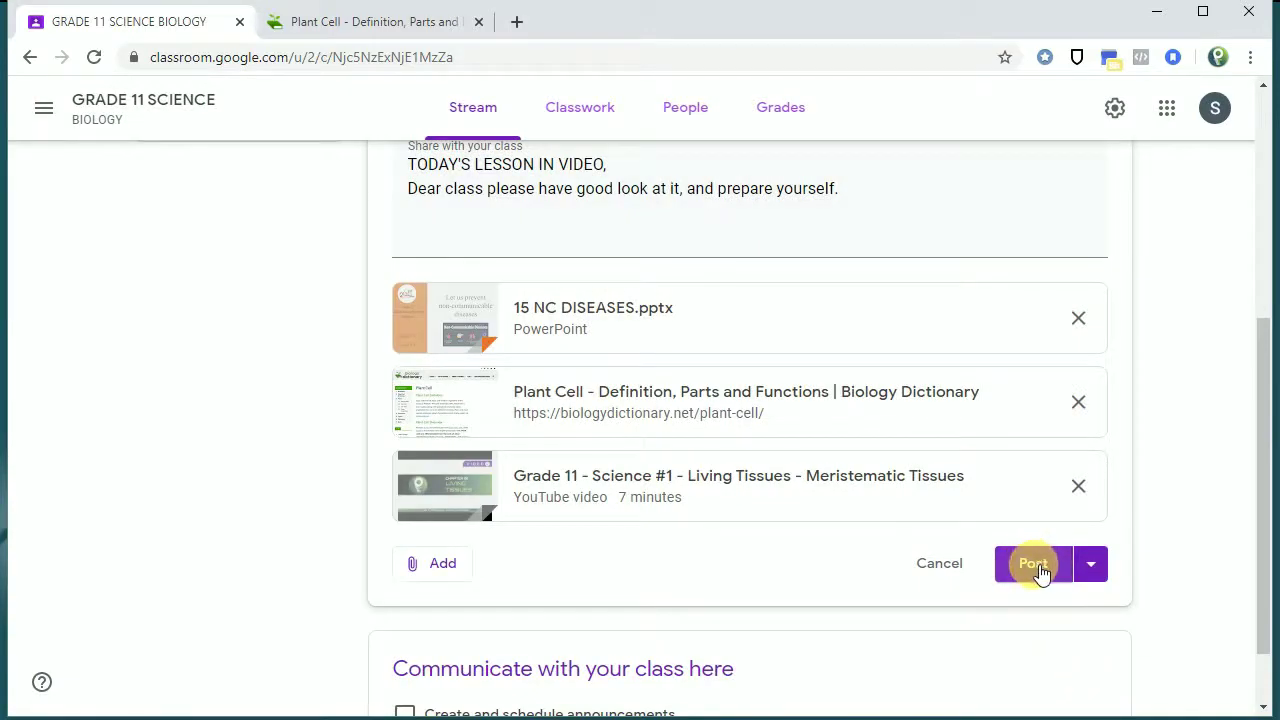
{"action": "left_click", "coordinate": [1091, 563]}
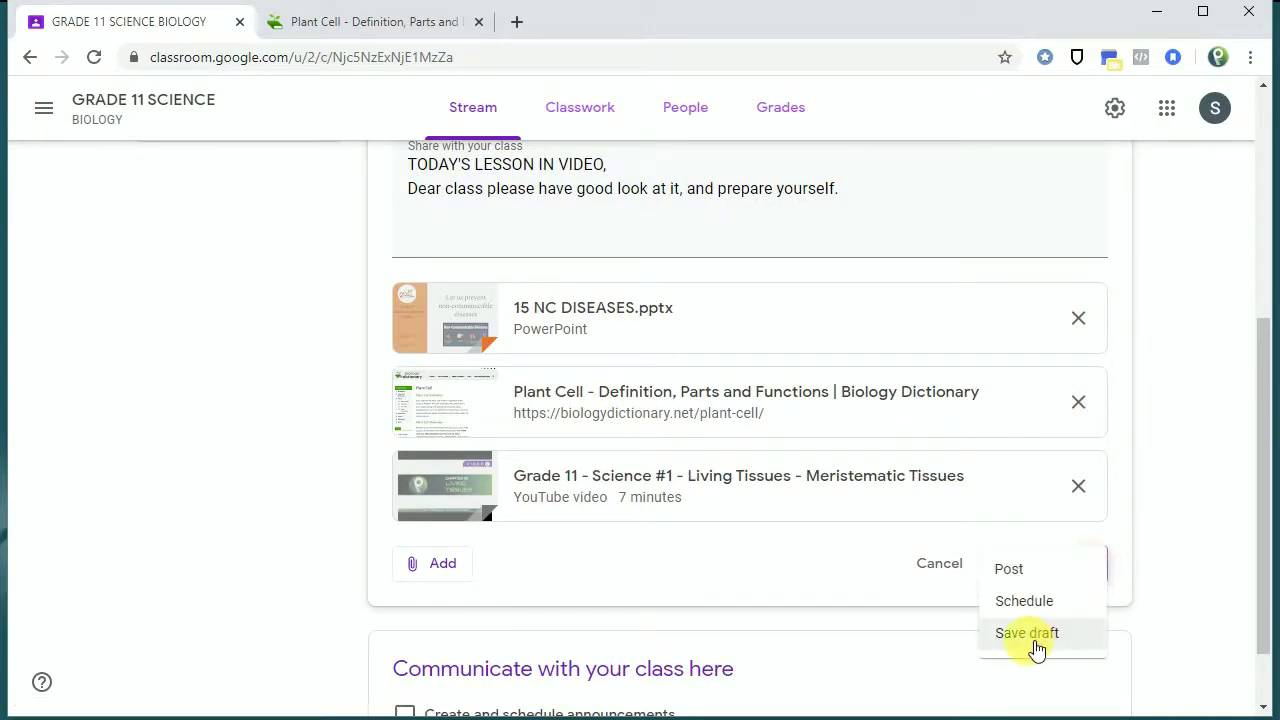
{"action": "left_click", "coordinate": [802, 572]}
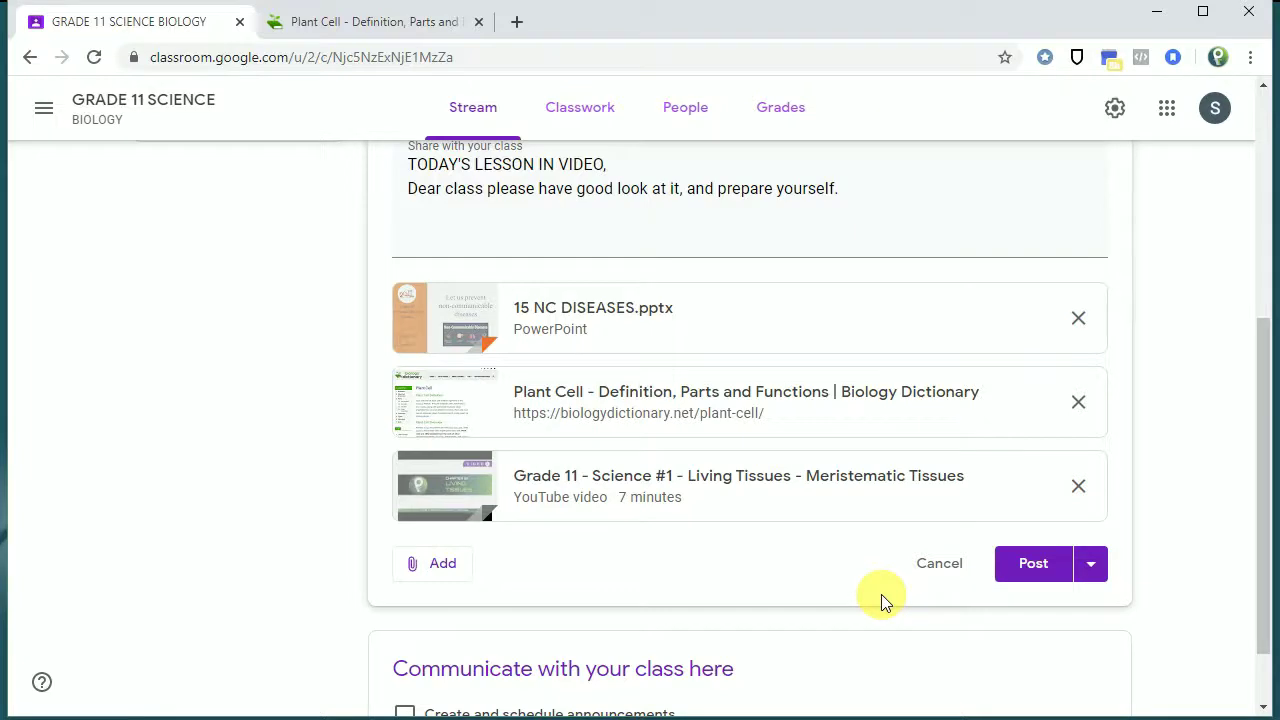
Step: Post the announcement with its three attachments to the Grade 11 Science class stream
{"action": "scroll", "coordinate": [811, 509], "scroll_direction": "up", "scroll_amount": 2}
{"action": "scroll", "coordinate": [811, 509], "scroll_direction": "down", "scroll_amount": 2}
{"action": "scroll", "coordinate": [810, 509], "scroll_direction": "down", "scroll_amount": 1}
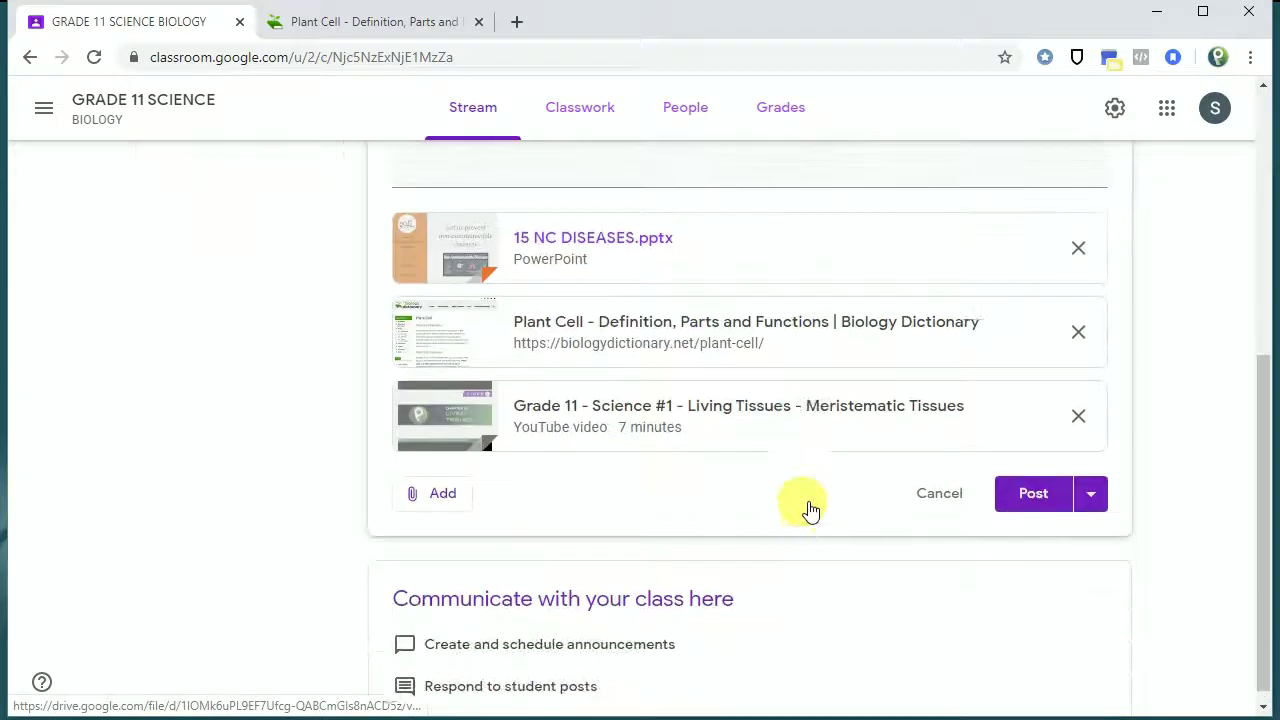
{"action": "scroll", "coordinate": [808, 511], "scroll_direction": "up", "scroll_amount": 2}
{"action": "scroll", "coordinate": [628, 425], "scroll_direction": "down", "scroll_amount": 2}
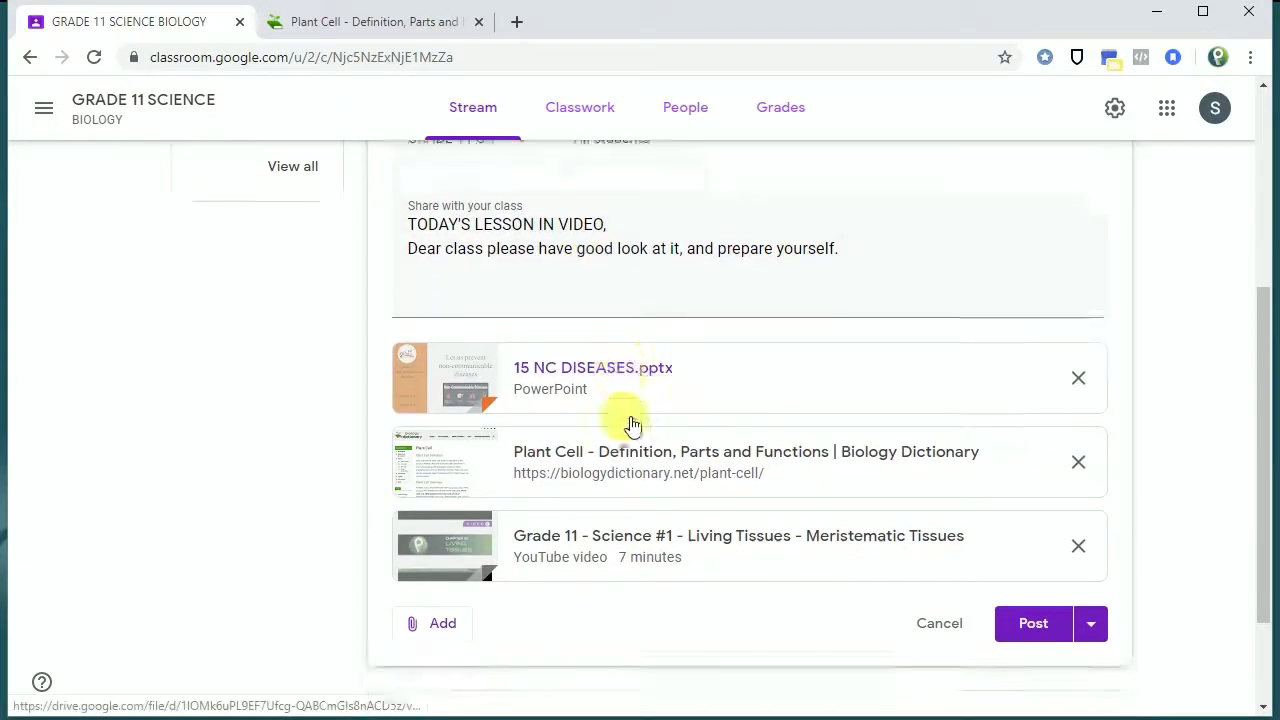
{"action": "left_click", "coordinate": [1036, 484]}
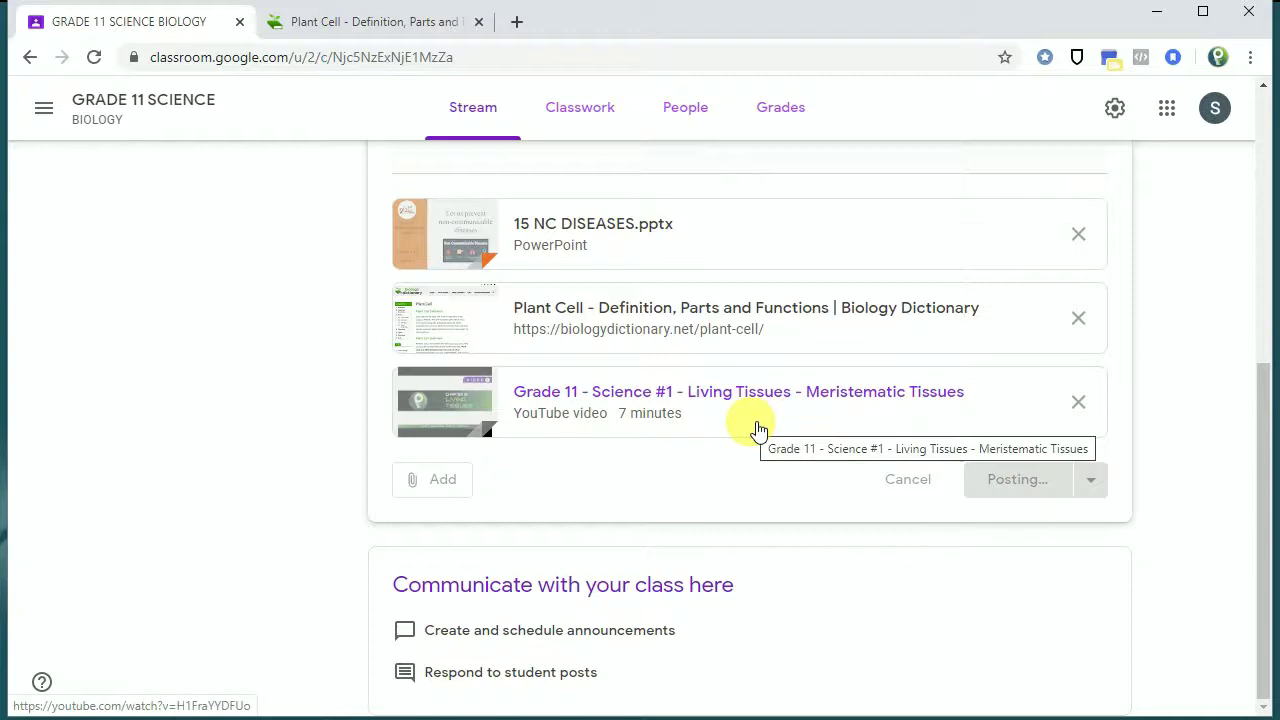
{"action": "scroll", "coordinate": [752, 540], "scroll_direction": "down", "scroll_amount": 2}
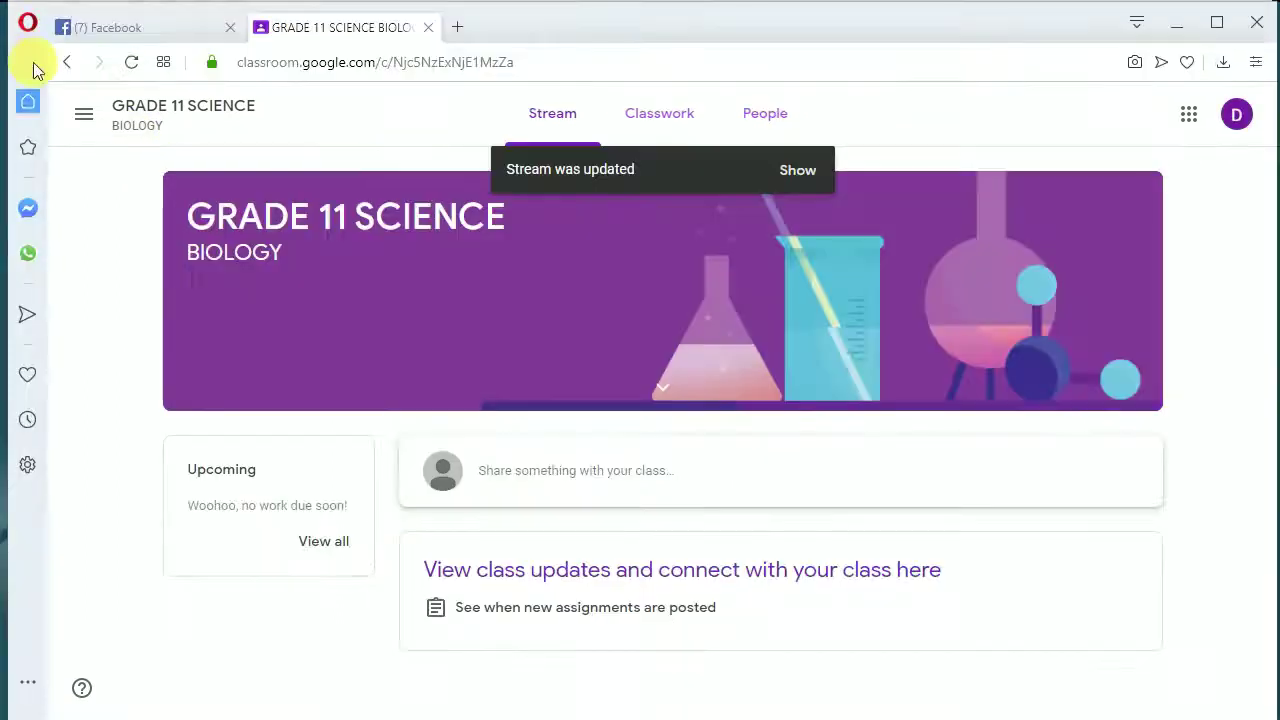
Step: Switch to the student's class stream in Opera, reload it and examine the posted announcement and its attachments
{"action": "left_click", "coordinate": [131, 67]}
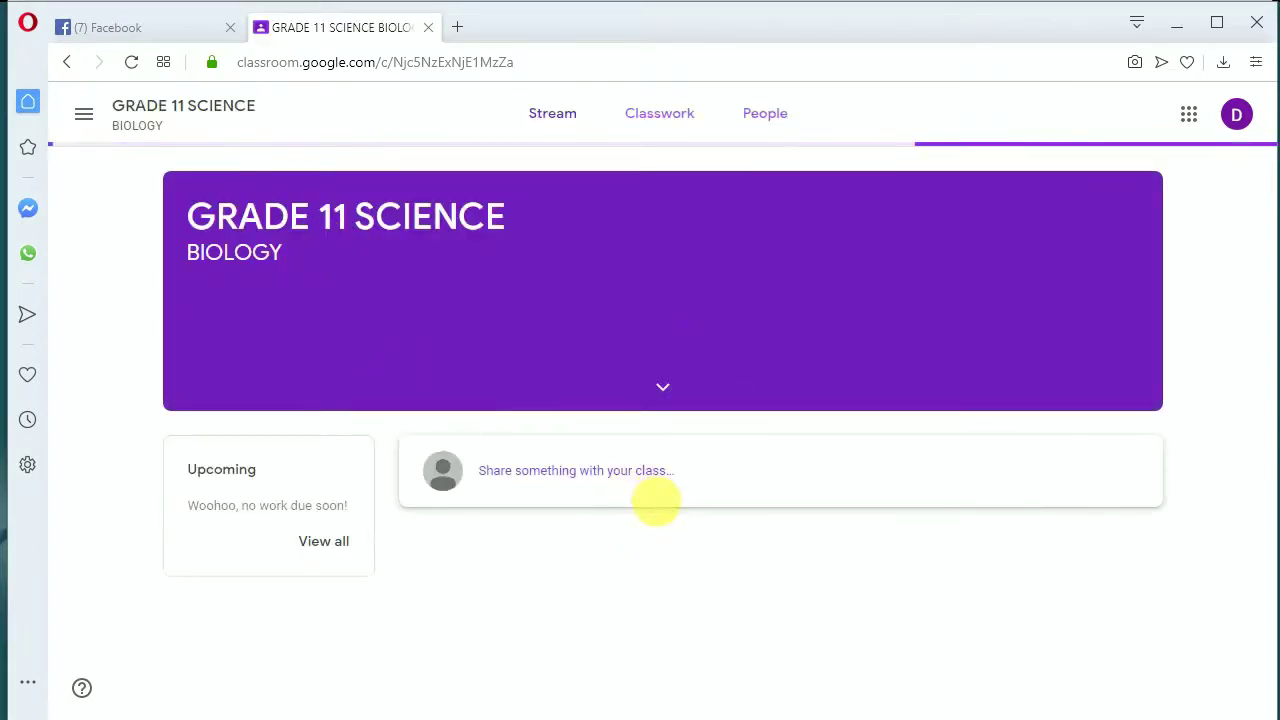
{"action": "scroll", "coordinate": [680, 510], "scroll_direction": "down", "scroll_amount": 1}
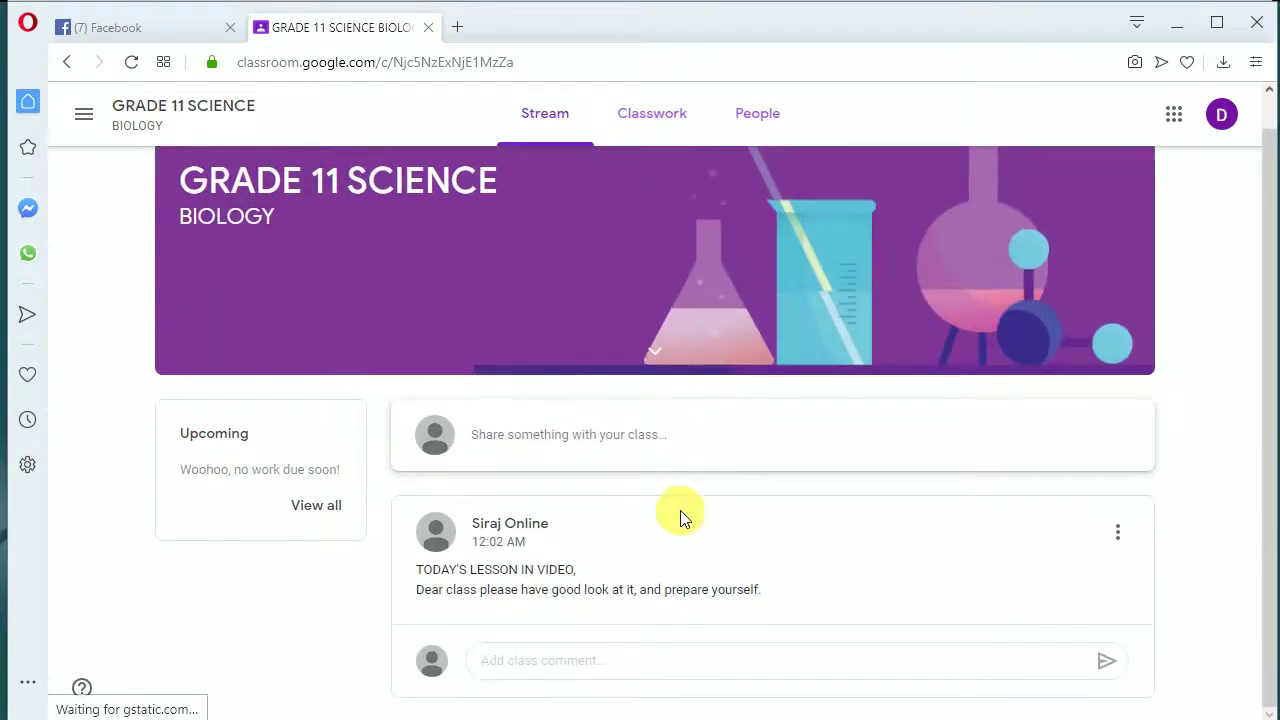
{"action": "scroll", "coordinate": [622, 580], "scroll_direction": "down", "scroll_amount": 2}
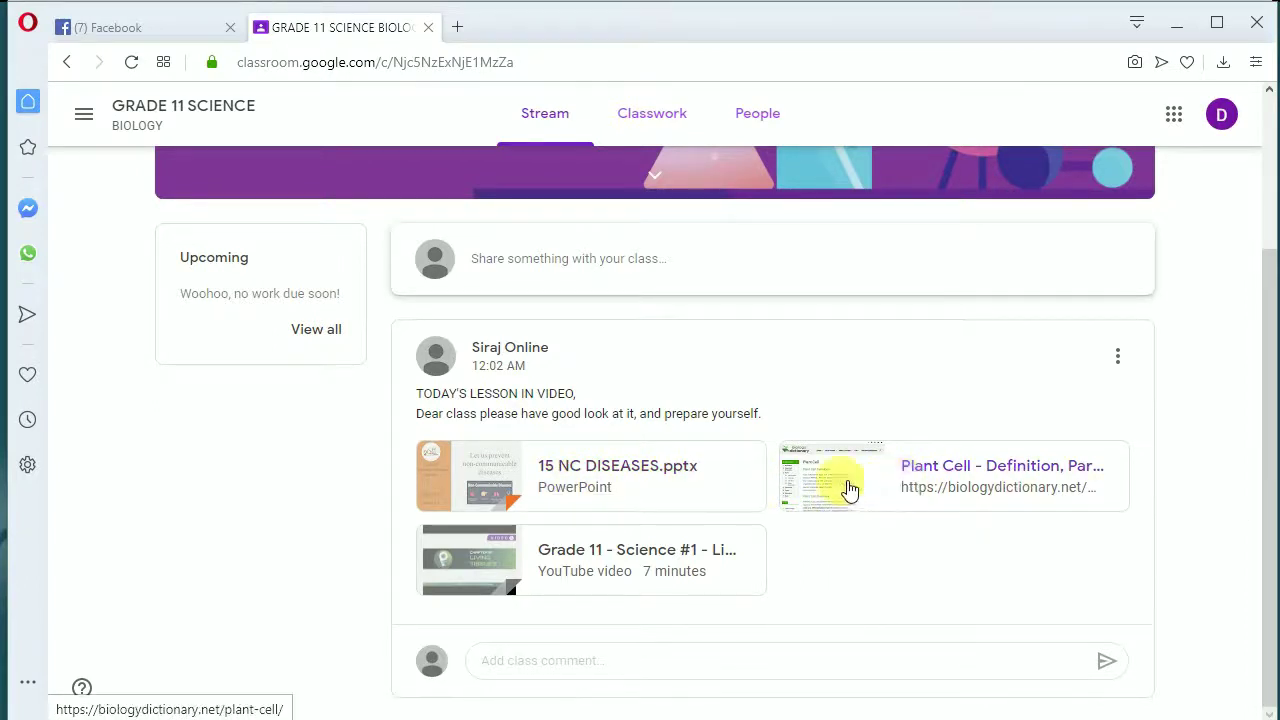
Step: Open the attached 15 NC DISEASES.pptx from the student's stream and look through its slides
{"action": "left_click", "coordinate": [688, 490]}
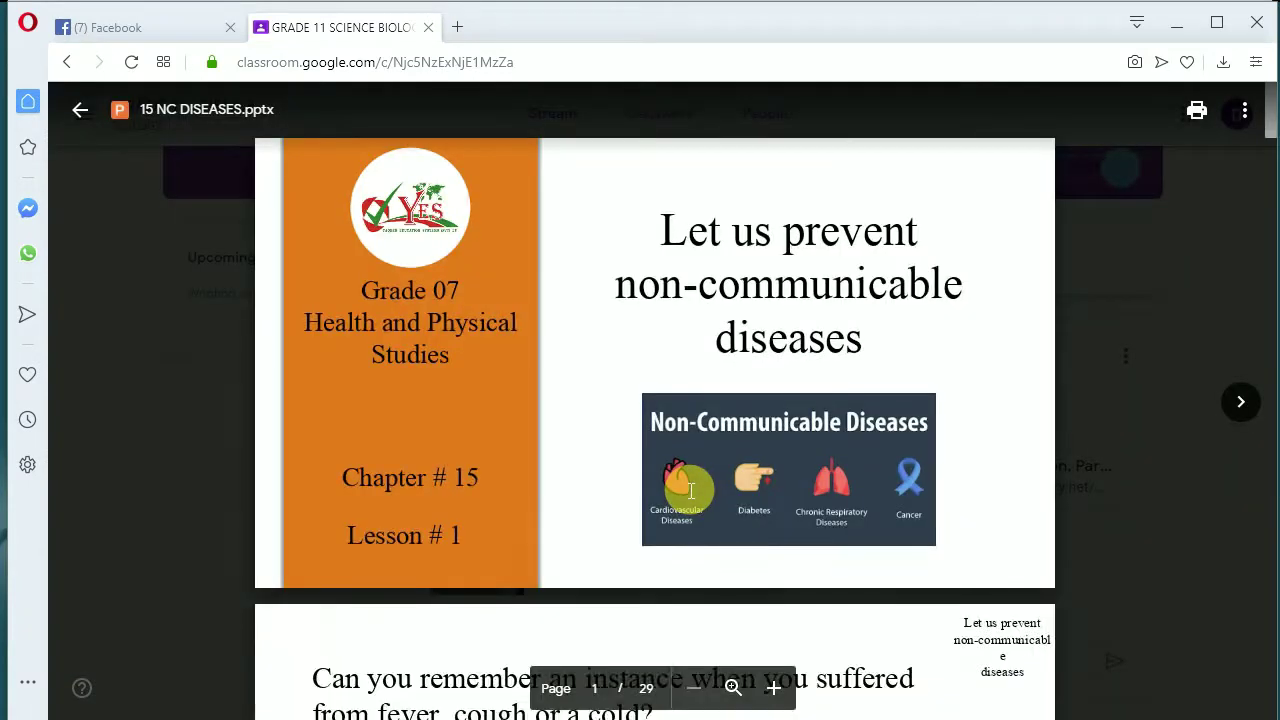
{"action": "scroll", "coordinate": [529, 408], "scroll_direction": "down", "scroll_amount": 10}
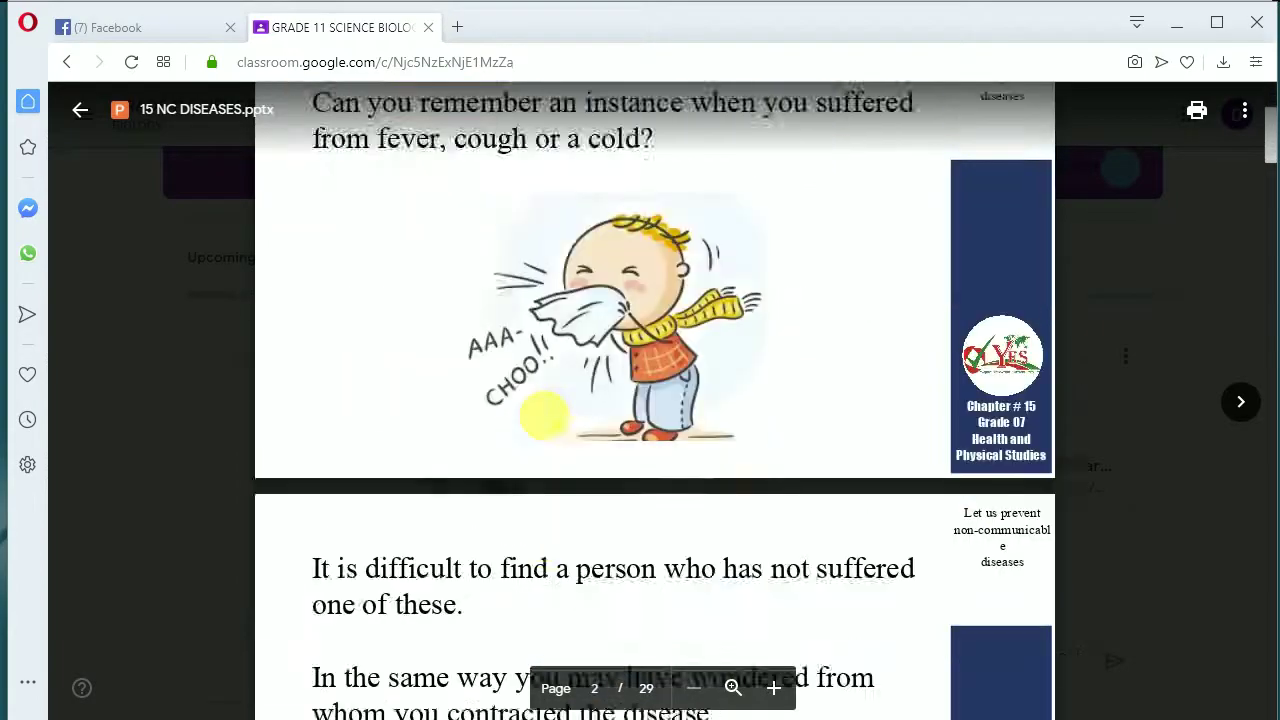
{"action": "scroll", "coordinate": [544, 418], "scroll_direction": "down", "scroll_amount": 15}
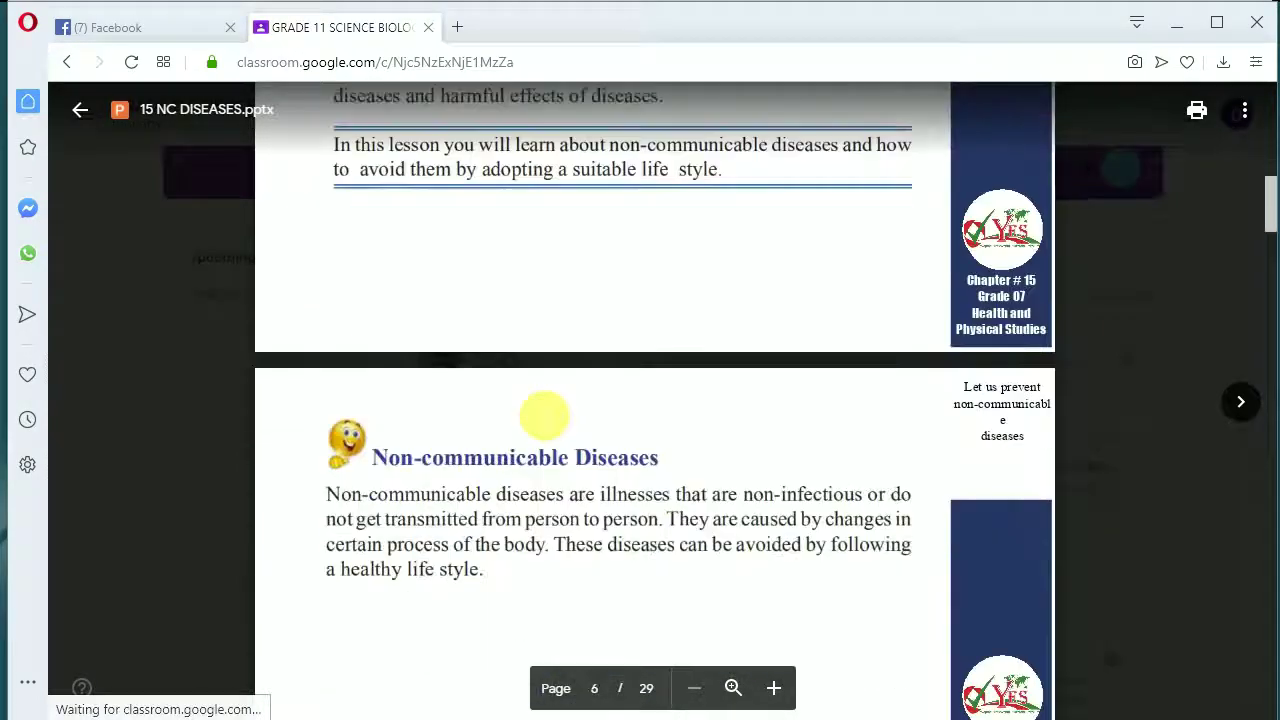
Step: Look through the following slides of 15 NC DISEASES.pptx up to page 13 and close the preview
{"action": "scroll", "coordinate": [544, 415], "scroll_direction": "down", "scroll_amount": 15}
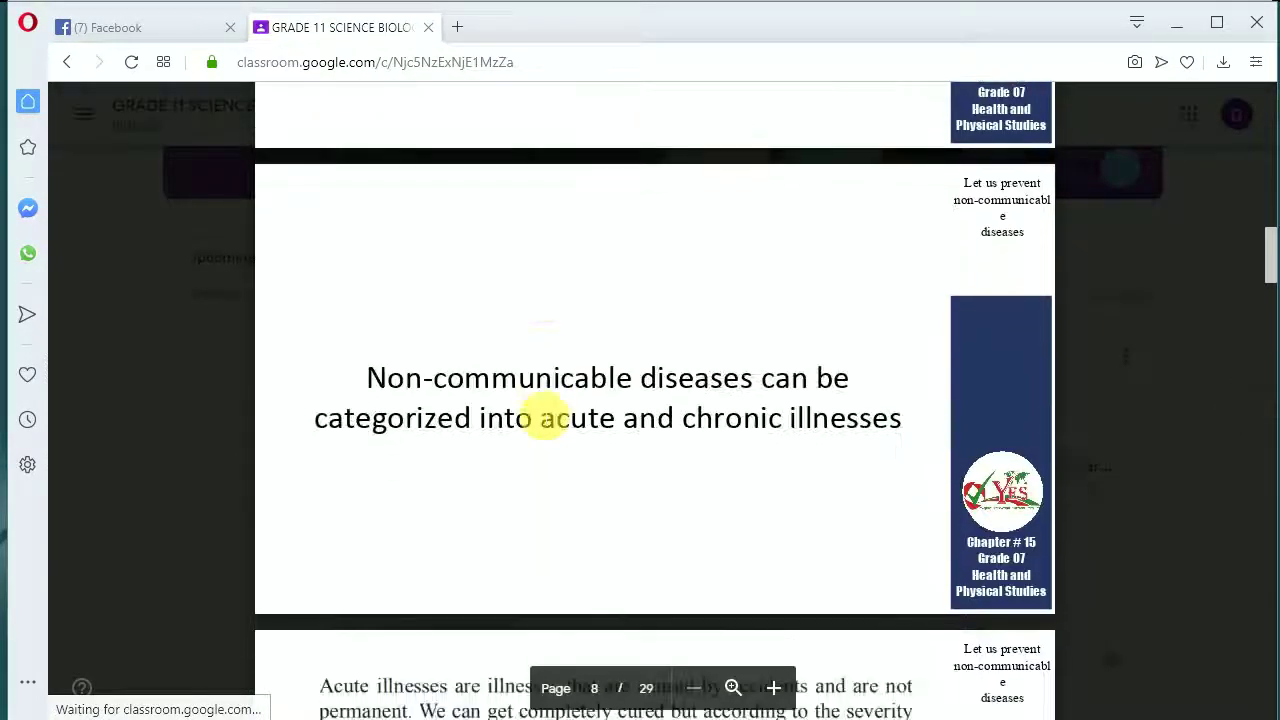
{"action": "scroll", "coordinate": [544, 415], "scroll_direction": "down", "scroll_amount": 5}
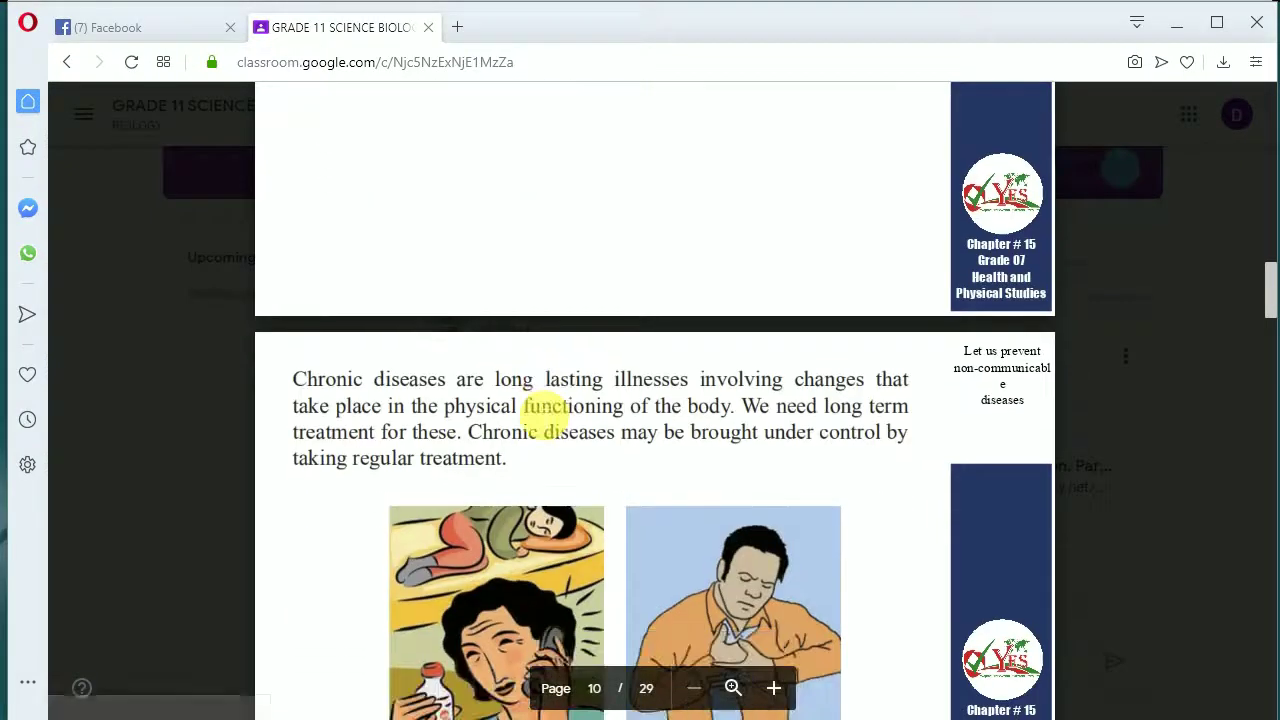
{"action": "scroll", "coordinate": [544, 418], "scroll_direction": "down", "scroll_amount": 10}
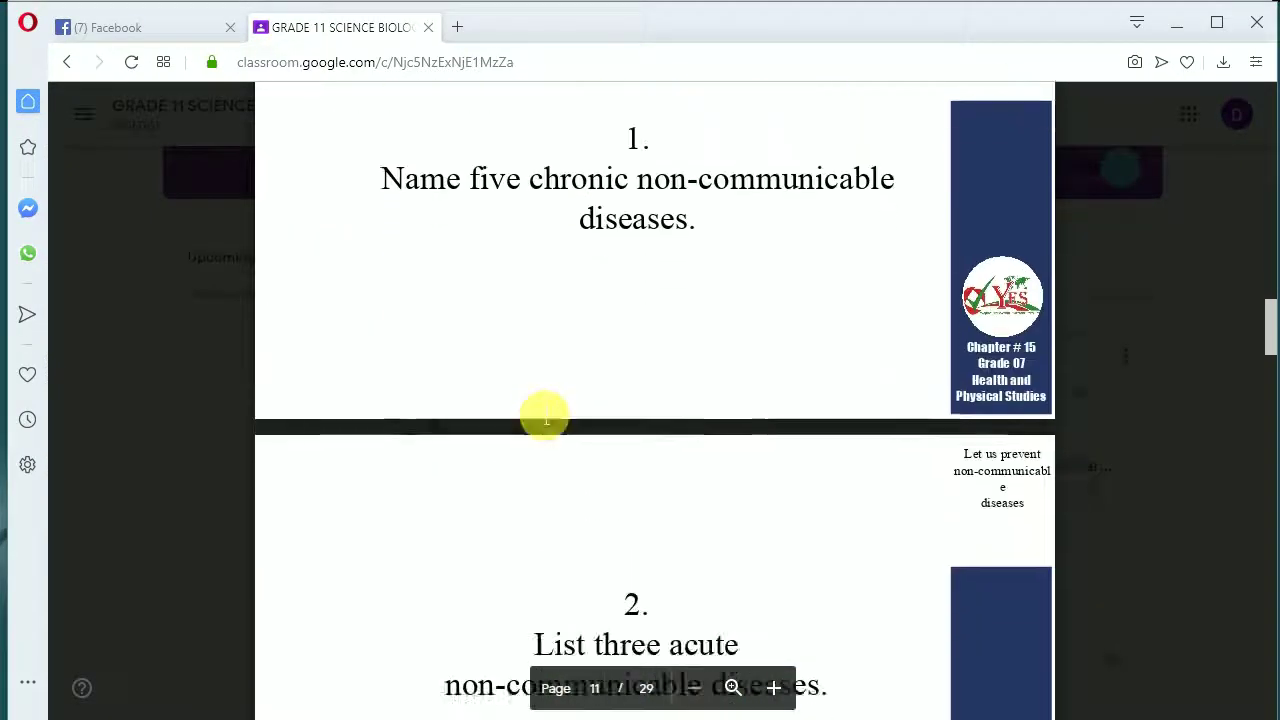
{"action": "scroll", "coordinate": [1180, 588], "scroll_direction": "down", "scroll_amount": 3}
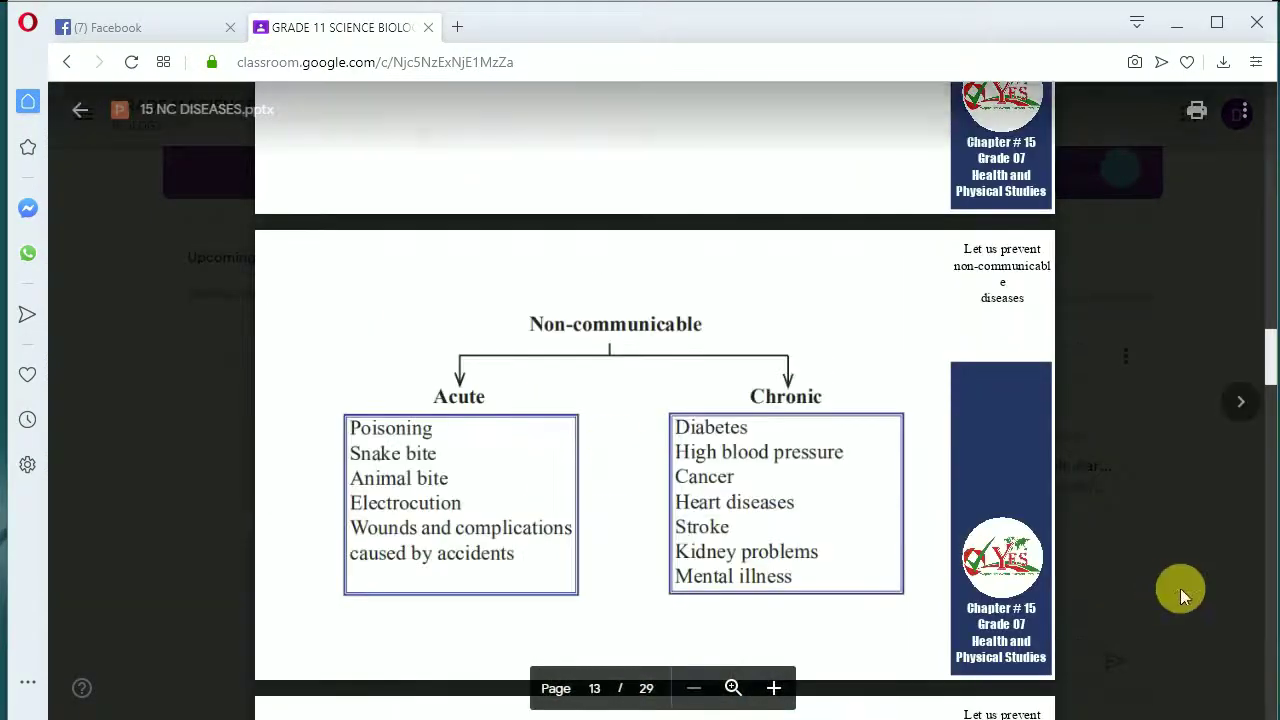
{"action": "left_click", "coordinate": [1191, 520]}
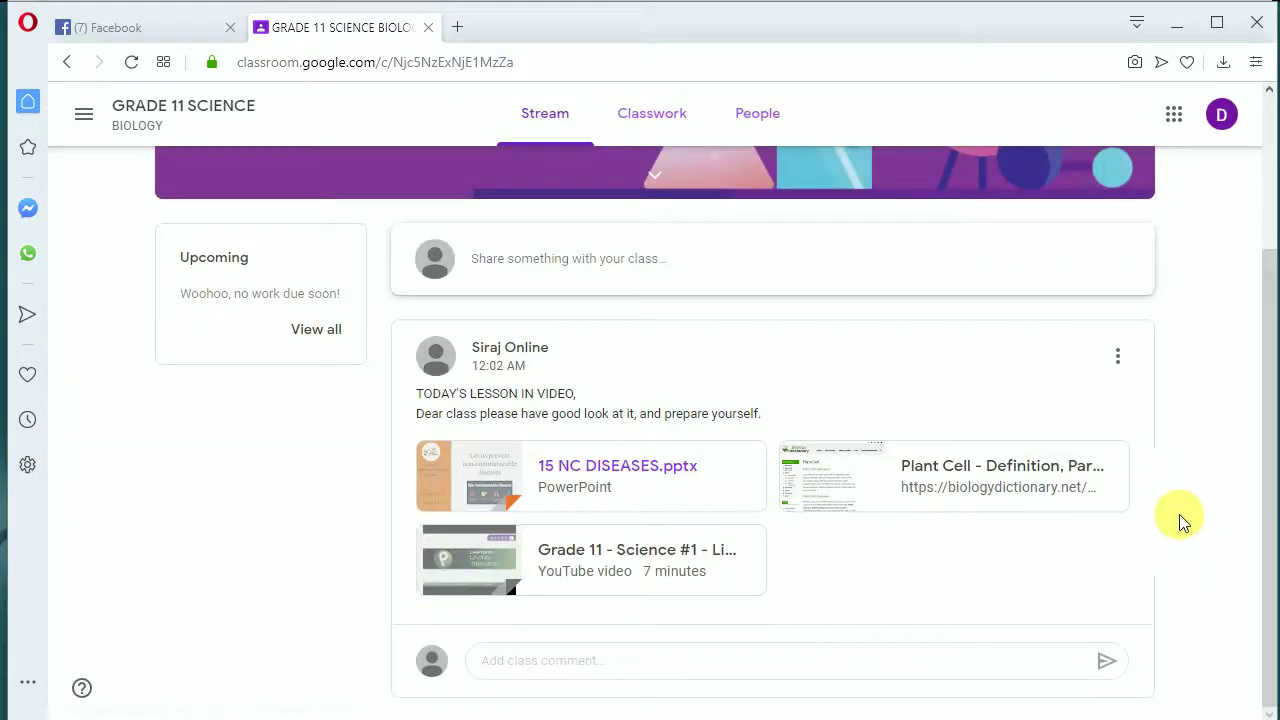
Step: Open the attached Plant Cell web link from the student's stream, skim the article and close its page
{"action": "left_click", "coordinate": [949, 486]}
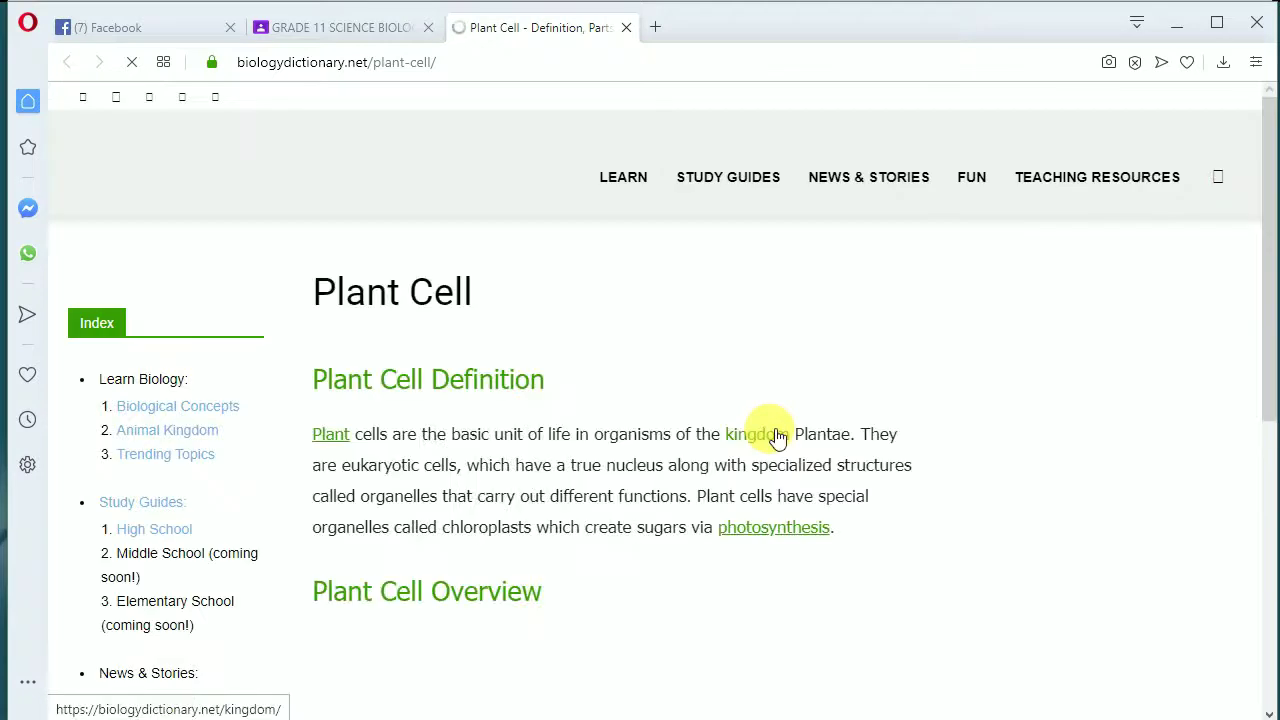
{"action": "scroll", "coordinate": [770, 432], "scroll_direction": "down", "scroll_amount": 2}
{"action": "scroll", "coordinate": [771, 435], "scroll_direction": "down", "scroll_amount": 10}
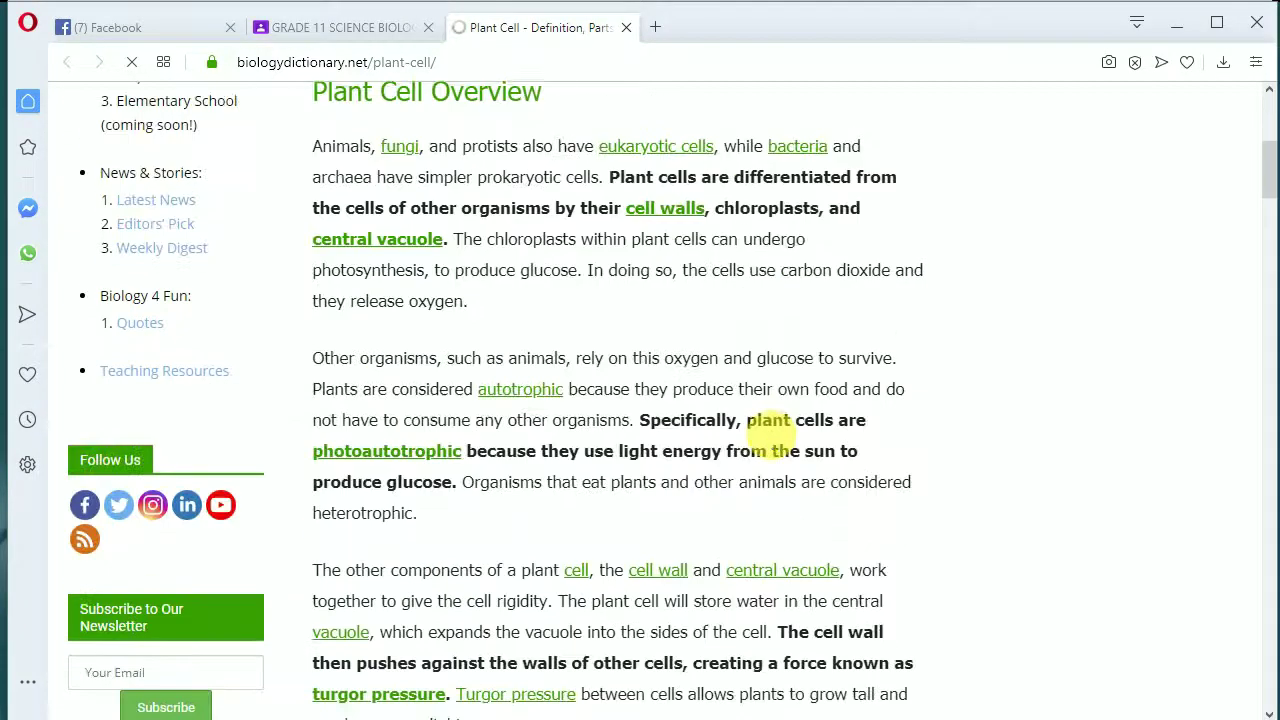
{"action": "scroll", "coordinate": [776, 440], "scroll_direction": "up", "scroll_amount": 12}
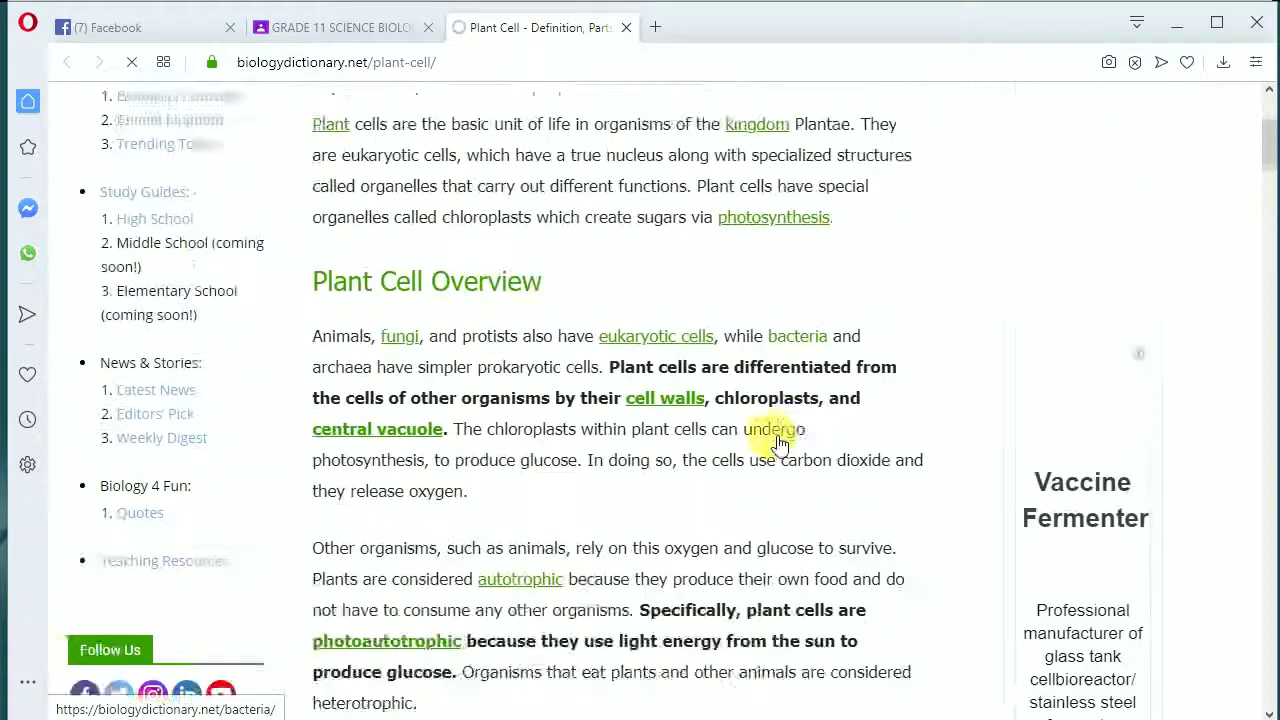
{"action": "left_click", "coordinate": [624, 28]}
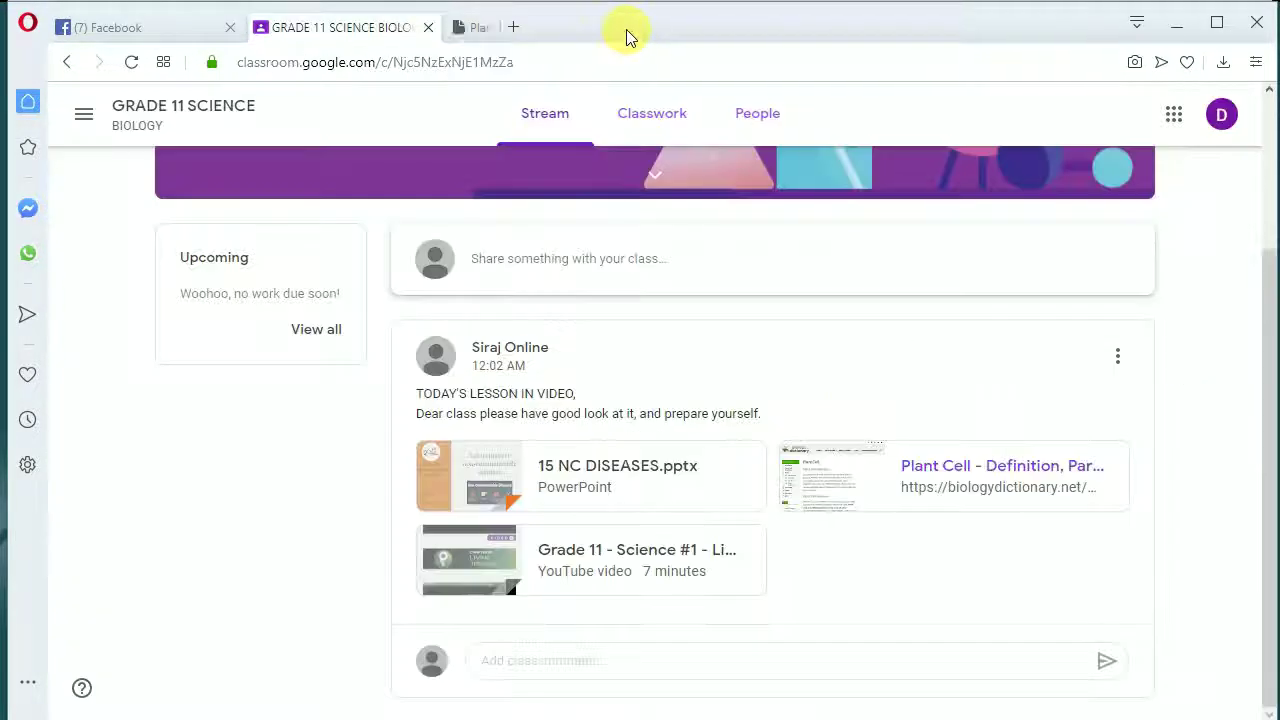
Step: Play the first seconds of the attached YouTube video on living tissues, pause it and close the preview
{"action": "left_click", "coordinate": [601, 566]}
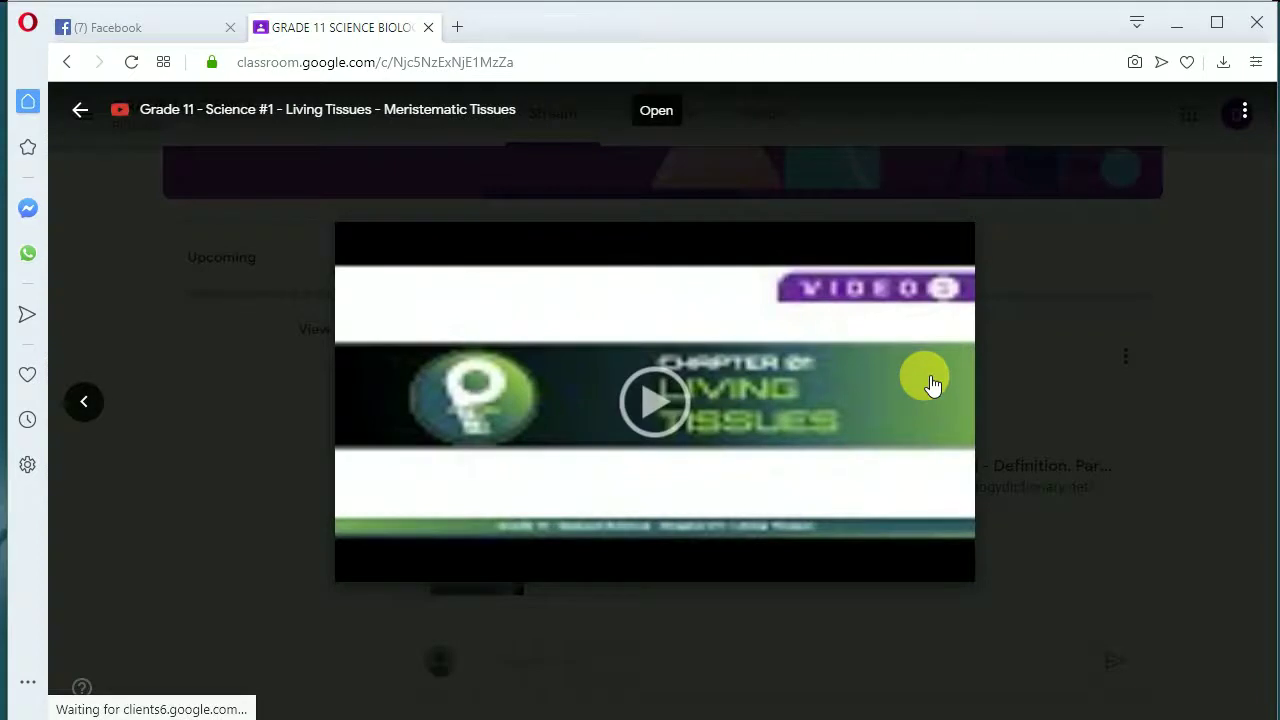
{"action": "left_click", "coordinate": [930, 385]}
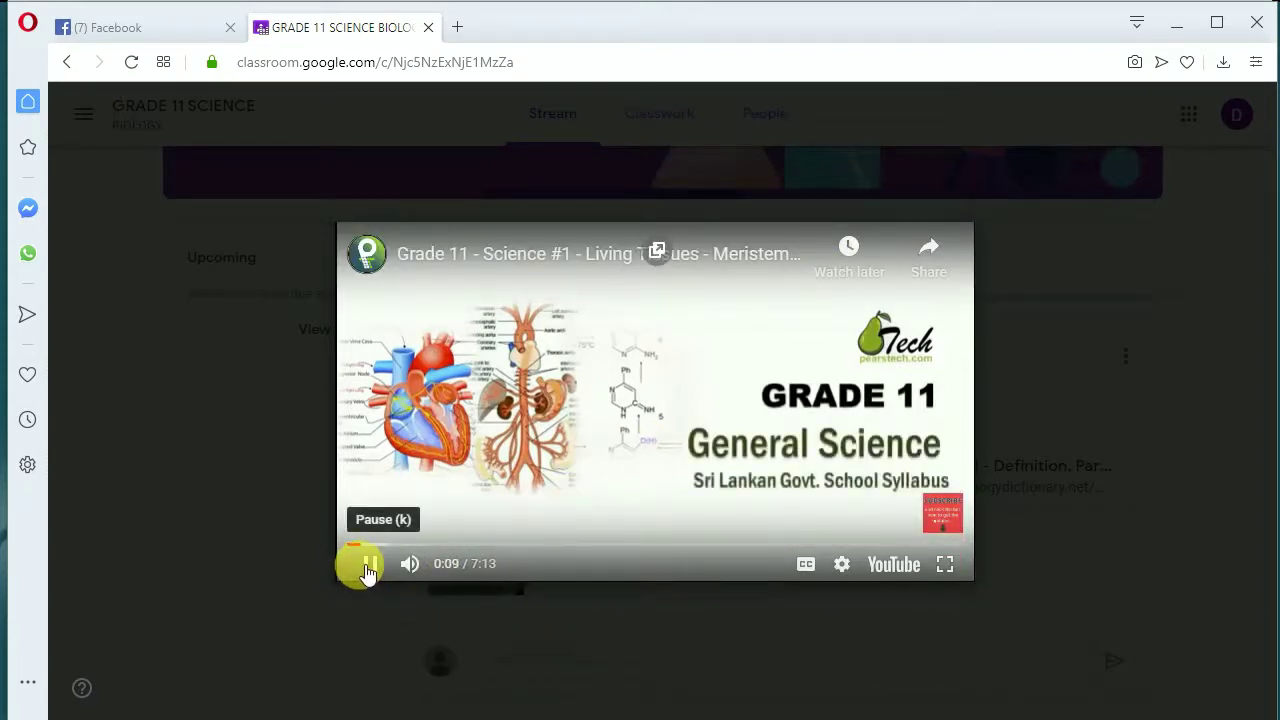
{"action": "left_click", "coordinate": [370, 565]}
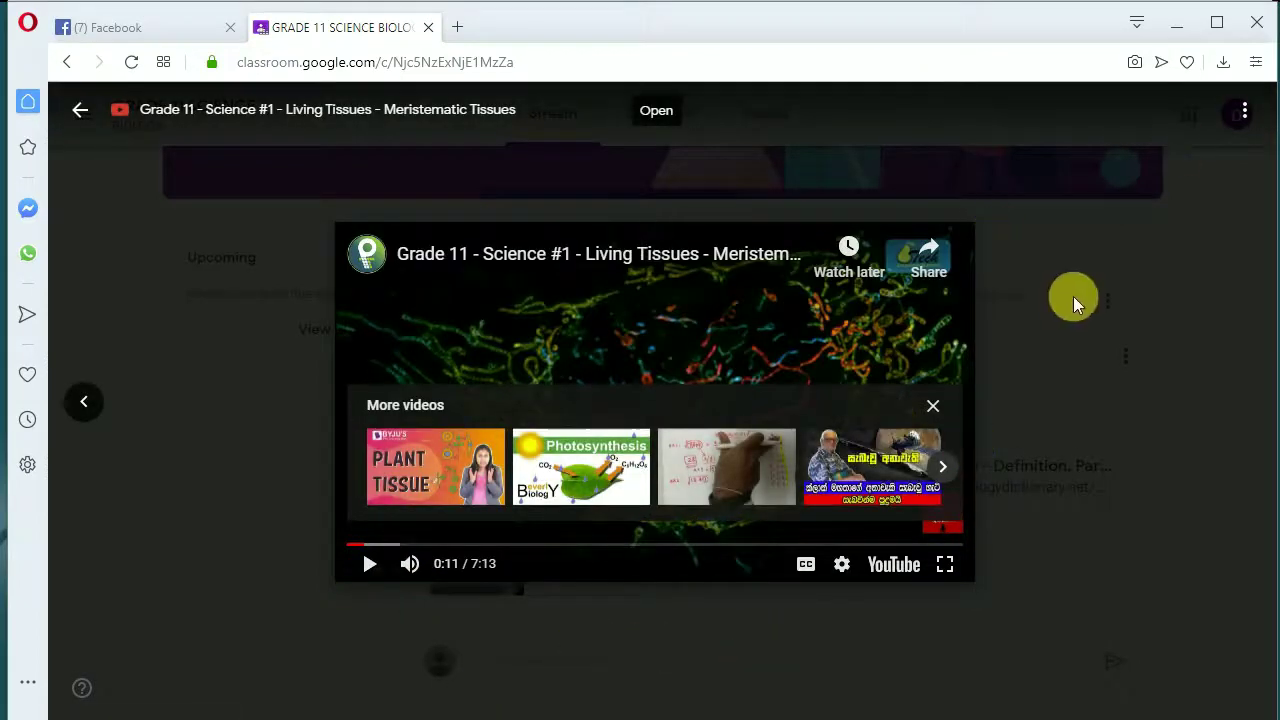
{"action": "left_click", "coordinate": [1158, 492]}
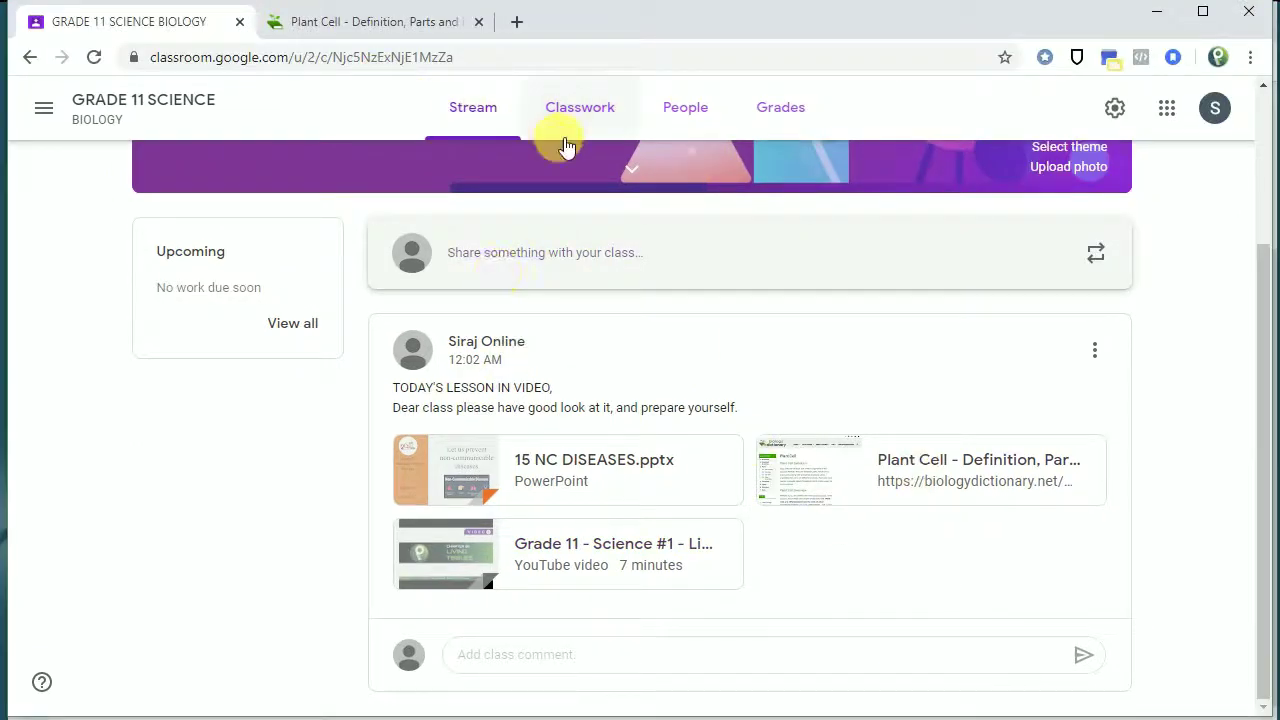
Step: Switch to the teacher's class in Chrome, view its Classwork, People and Grades pages, and return to the Stream
{"action": "left_click", "coordinate": [588, 110]}
{"action": "left_click", "coordinate": [698, 115]}
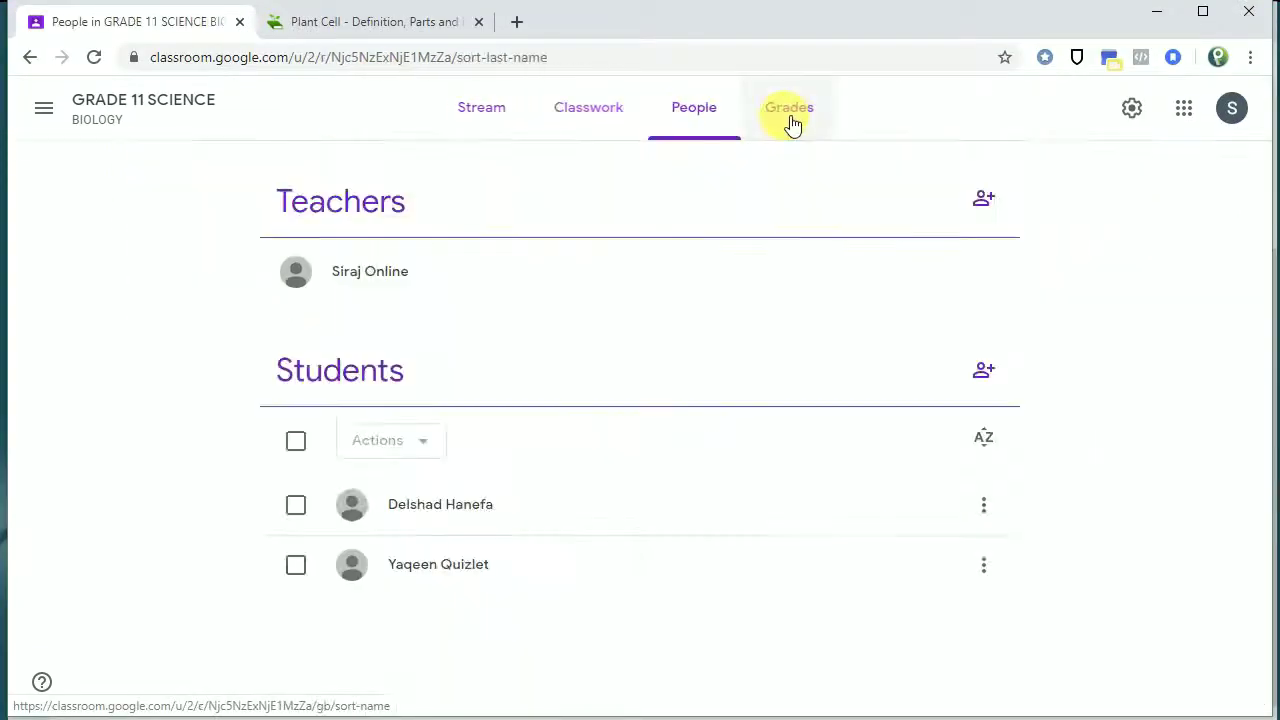
{"action": "left_click", "coordinate": [791, 120]}
{"action": "left_click", "coordinate": [694, 116]}
{"action": "left_click", "coordinate": [611, 112]}
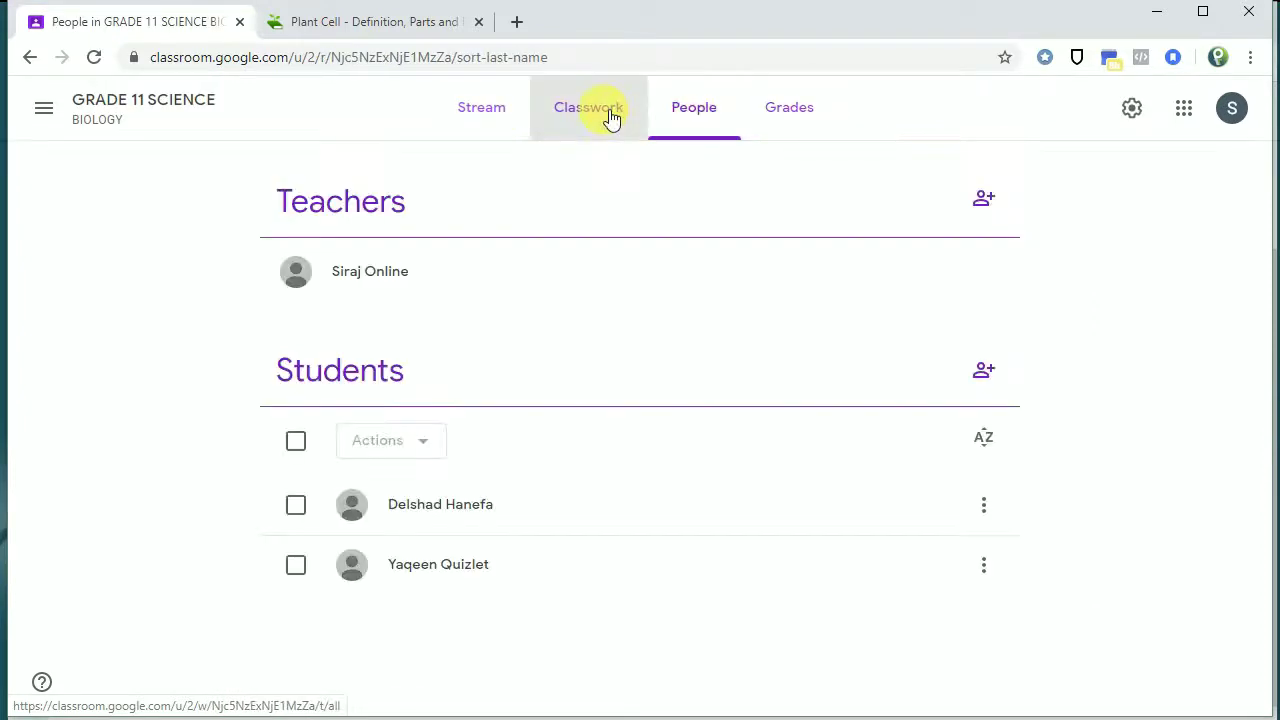
{"action": "left_click", "coordinate": [485, 120]}
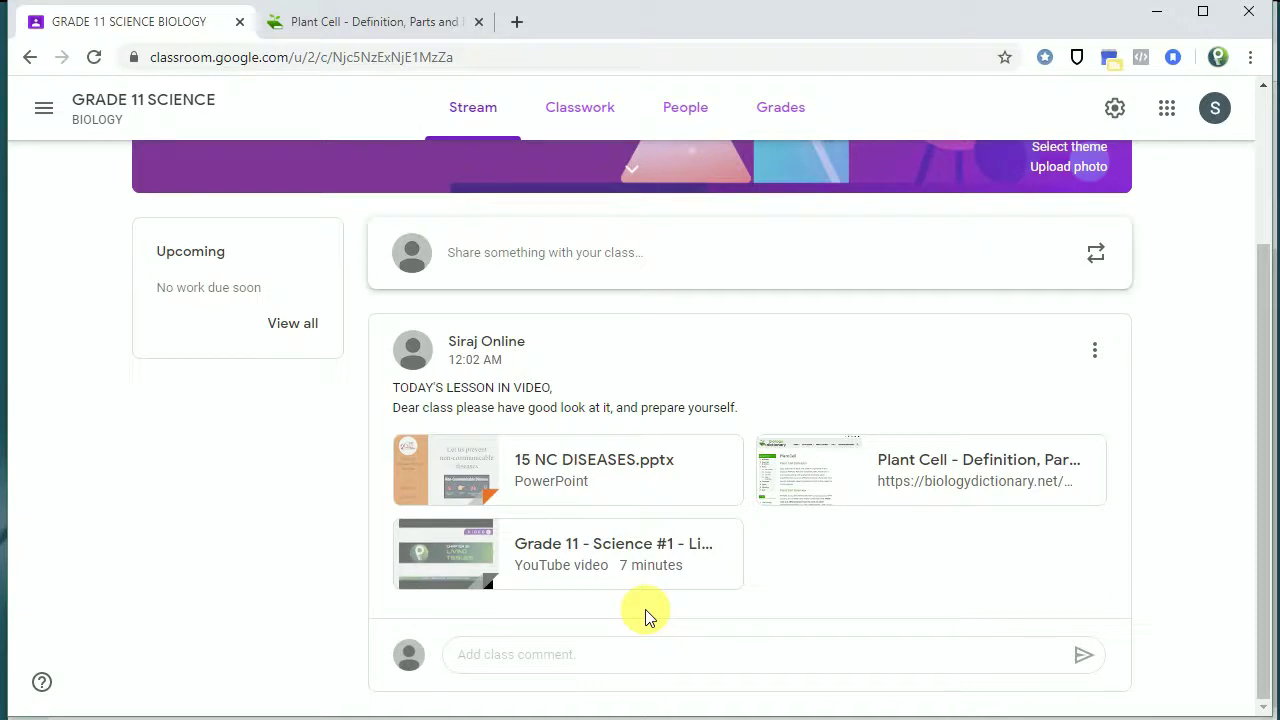
Step: Start a new announcement in the class stream and examine its choices of classes and students to share with
{"action": "left_click", "coordinate": [505, 263]}
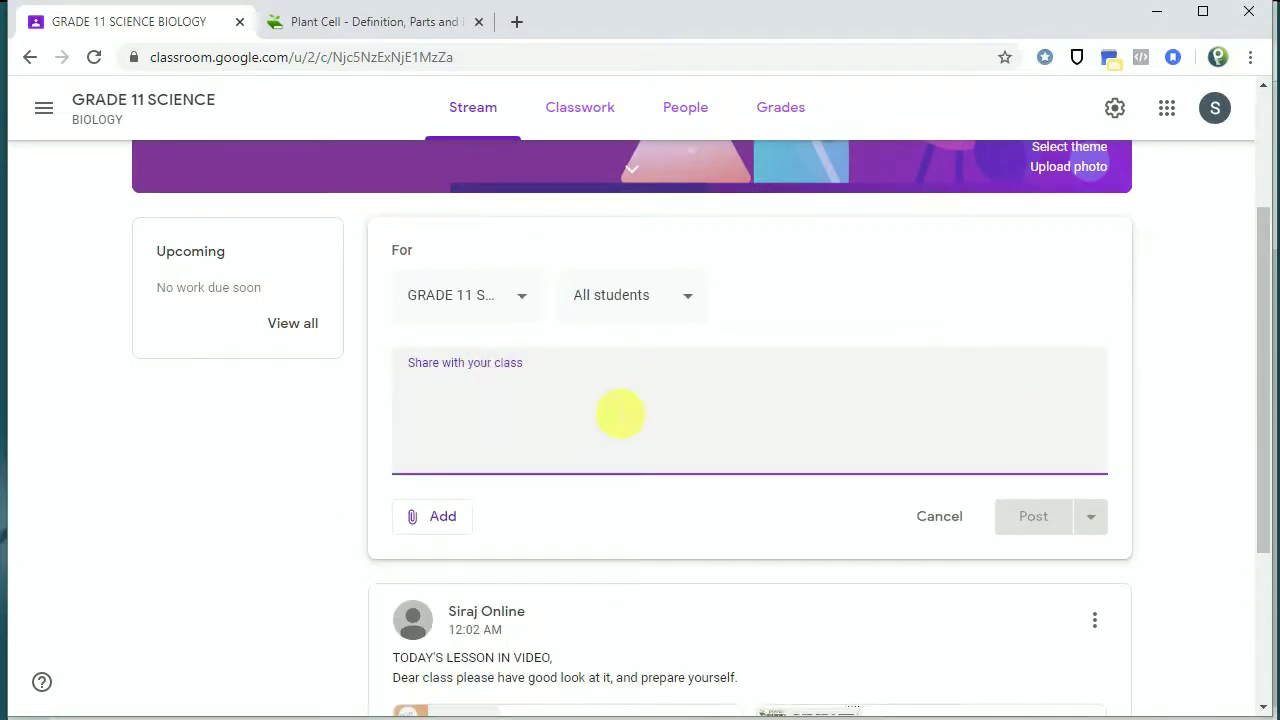
{"action": "scroll", "coordinate": [617, 410], "scroll_direction": "down", "scroll_amount": 3}
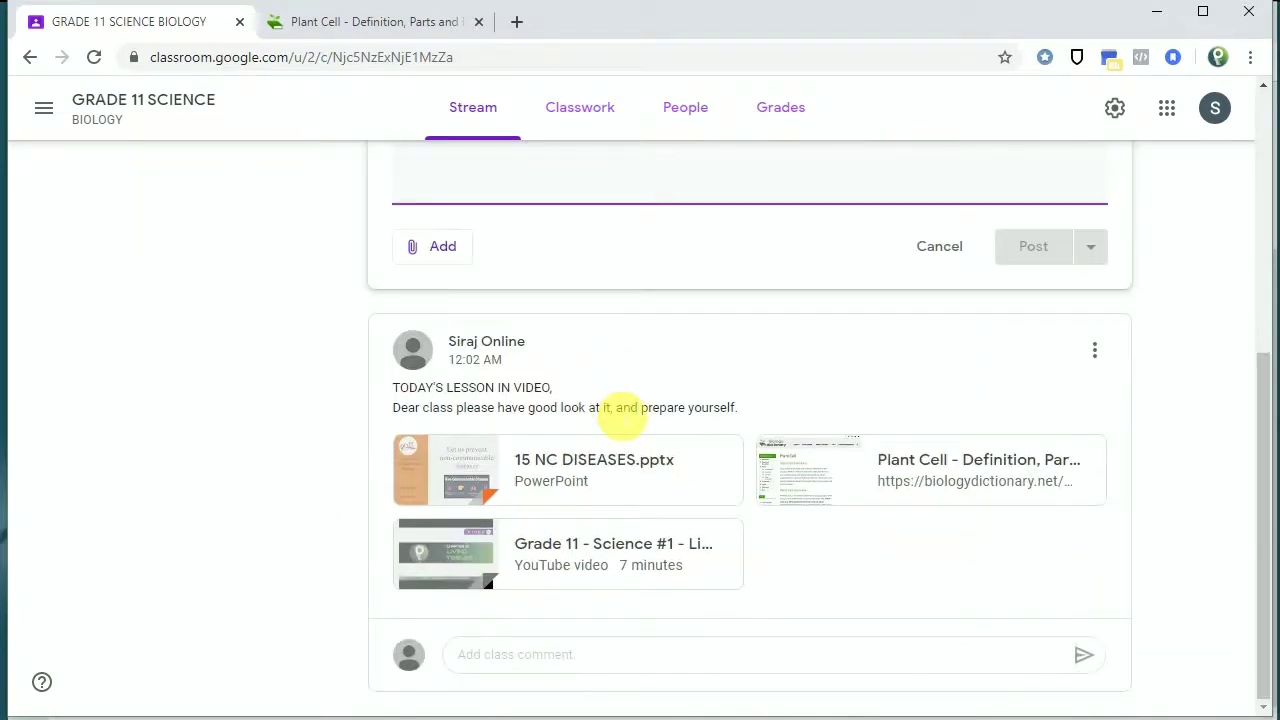
{"action": "scroll", "coordinate": [622, 418], "scroll_direction": "up", "scroll_amount": 3}
{"action": "left_click", "coordinate": [519, 334]}
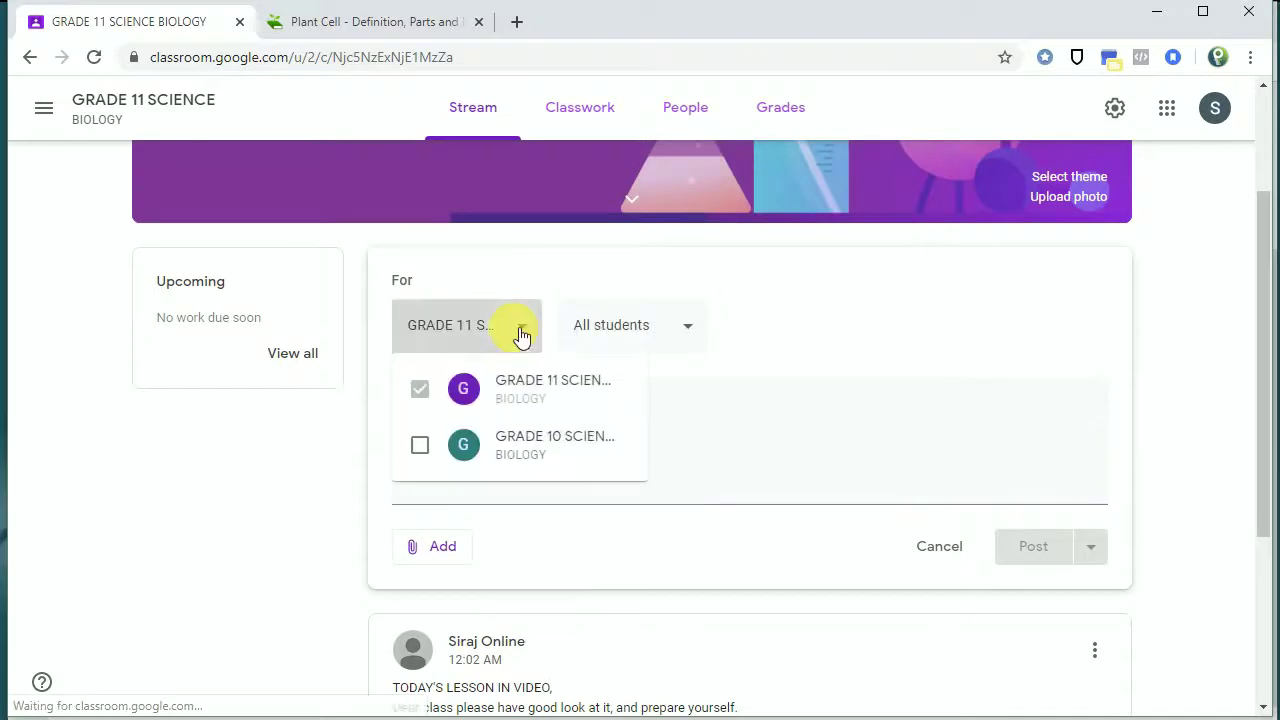
{"action": "left_click", "coordinate": [521, 335]}
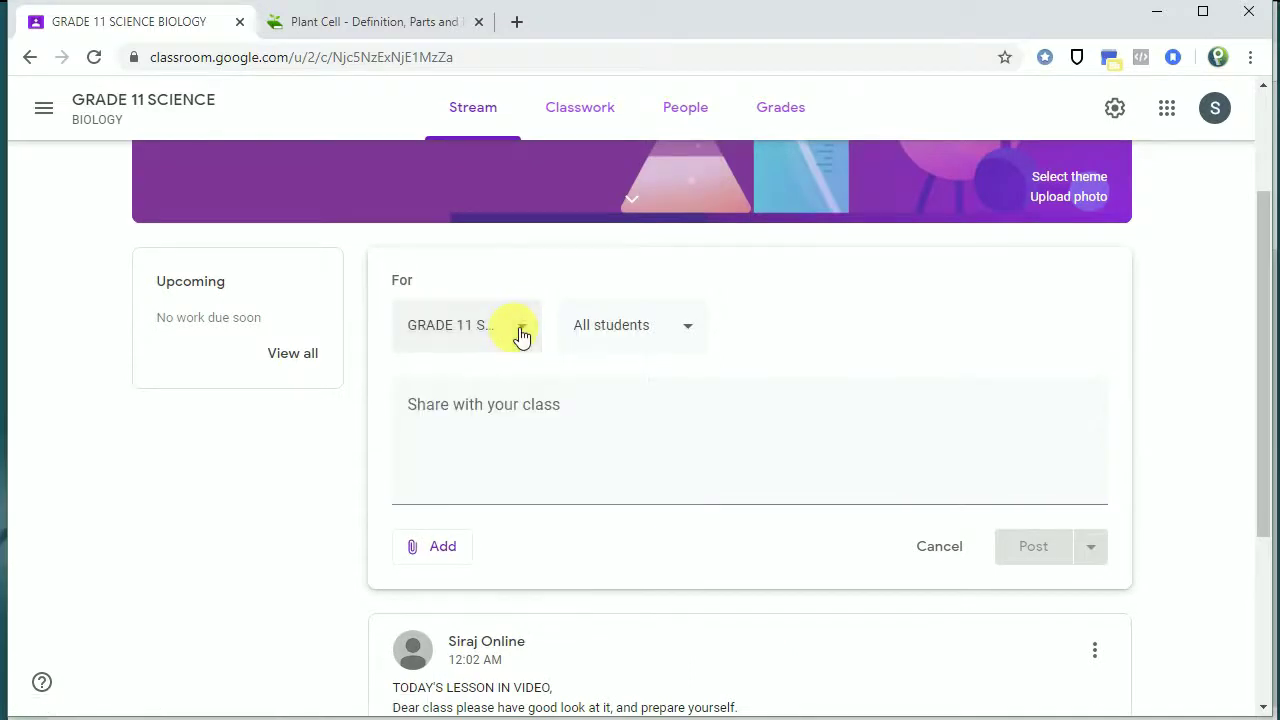
{"action": "left_click", "coordinate": [638, 334]}
{"action": "left_click", "coordinate": [892, 340]}
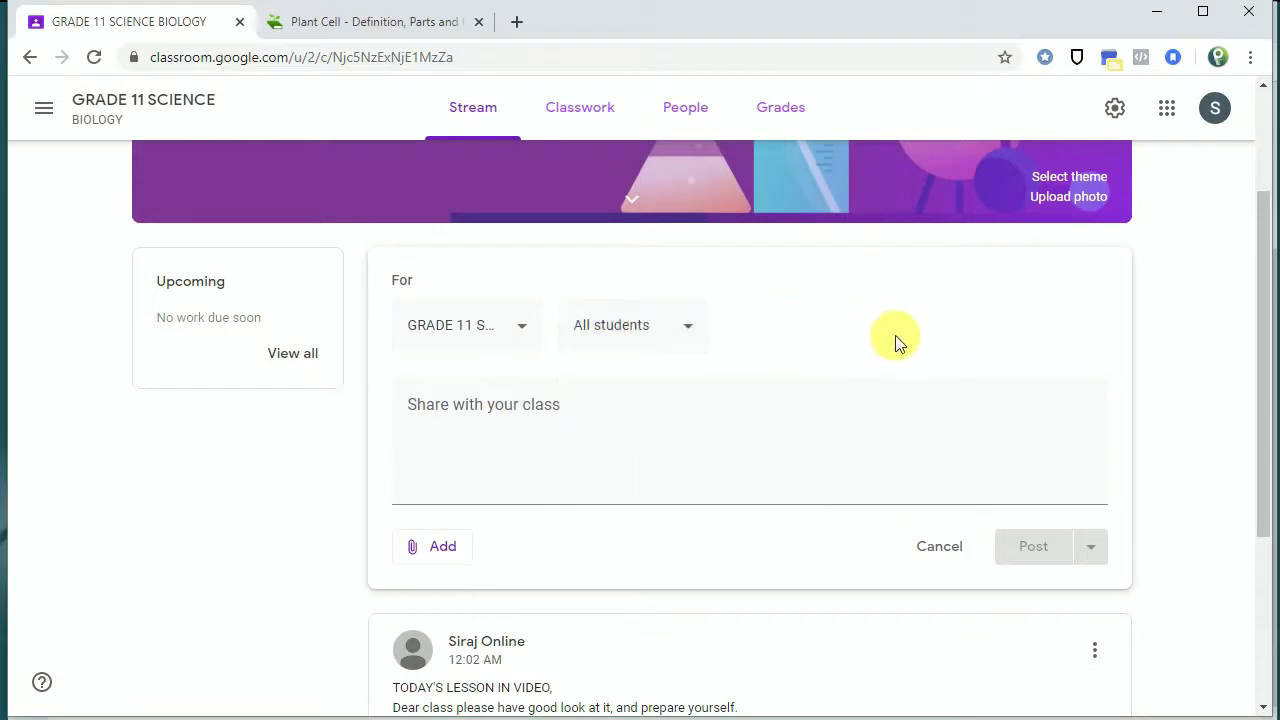
Step: Examine the attachment types offered for the new announcement without adding one, and view the posted announcement below
{"action": "left_click", "coordinate": [452, 556]}
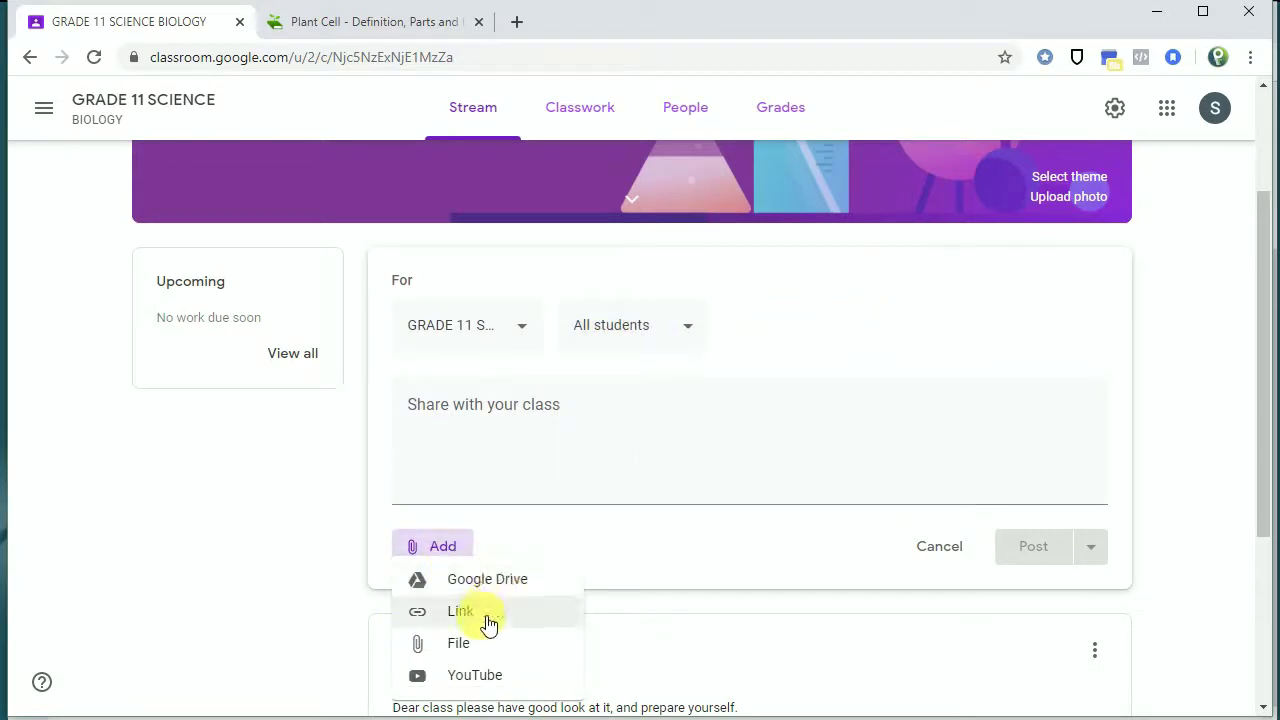
{"action": "left_click", "coordinate": [580, 465]}
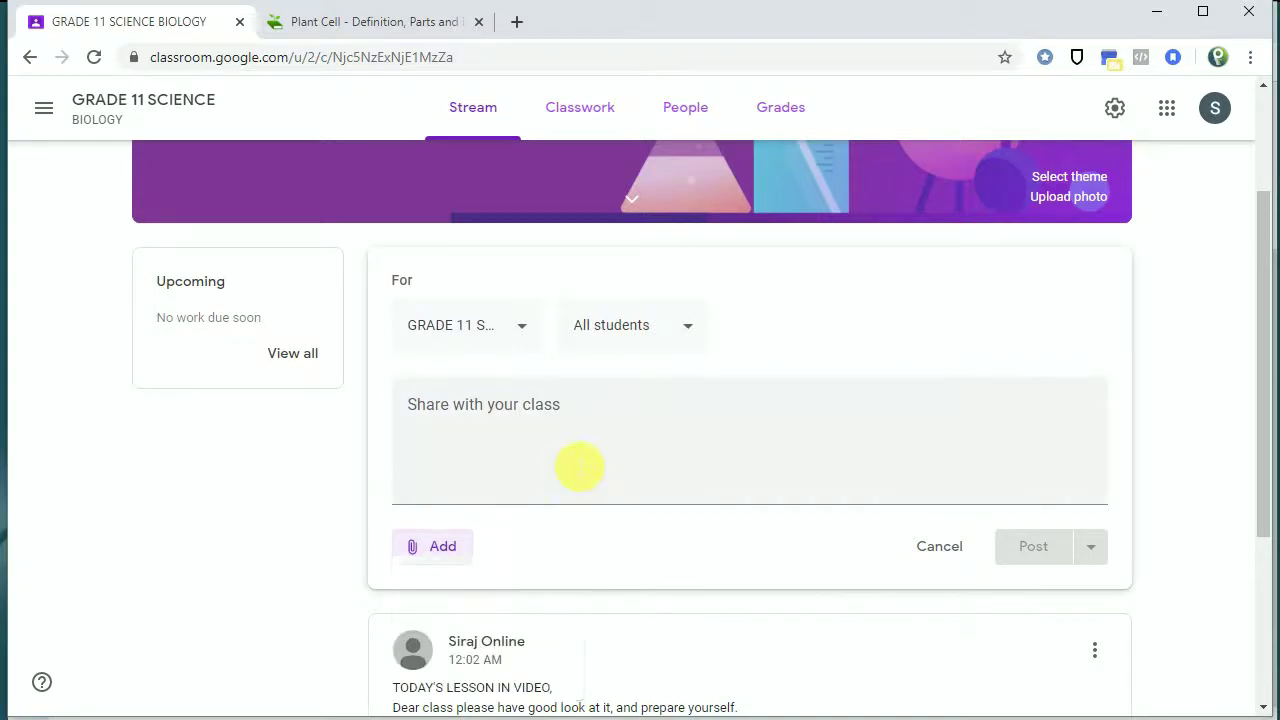
{"action": "scroll", "coordinate": [580, 465], "scroll_direction": "down", "scroll_amount": 2}
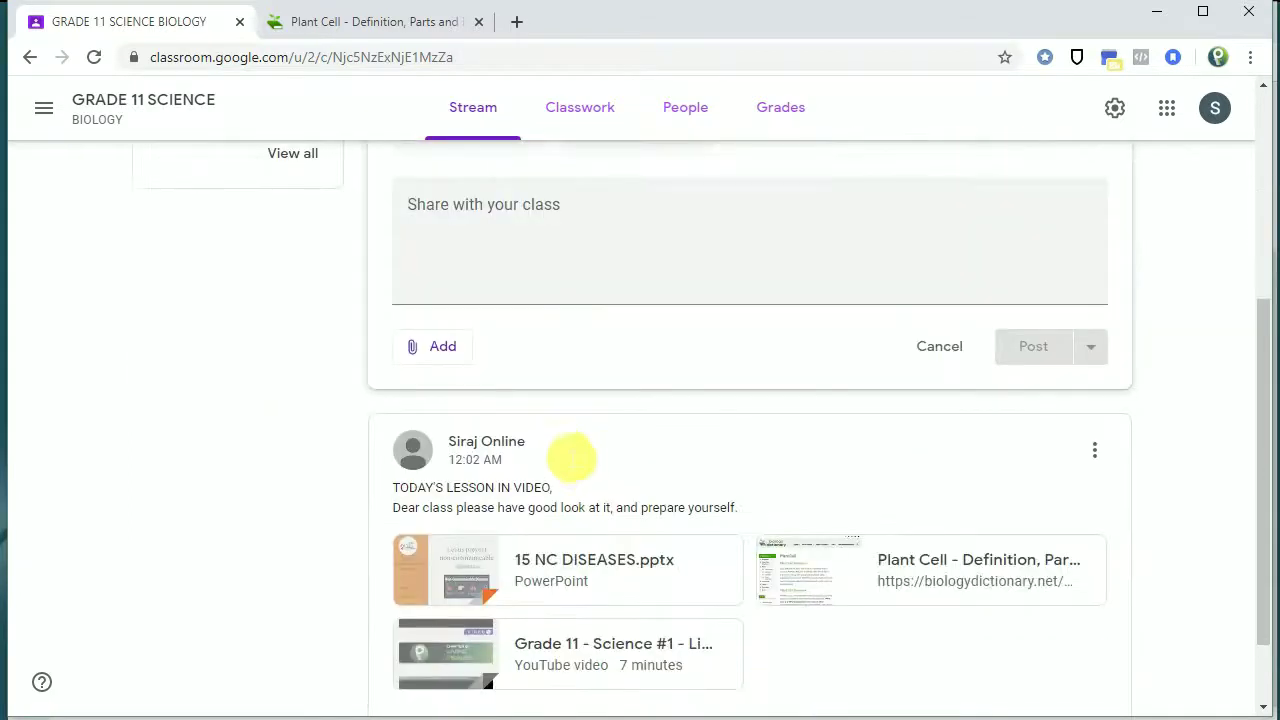